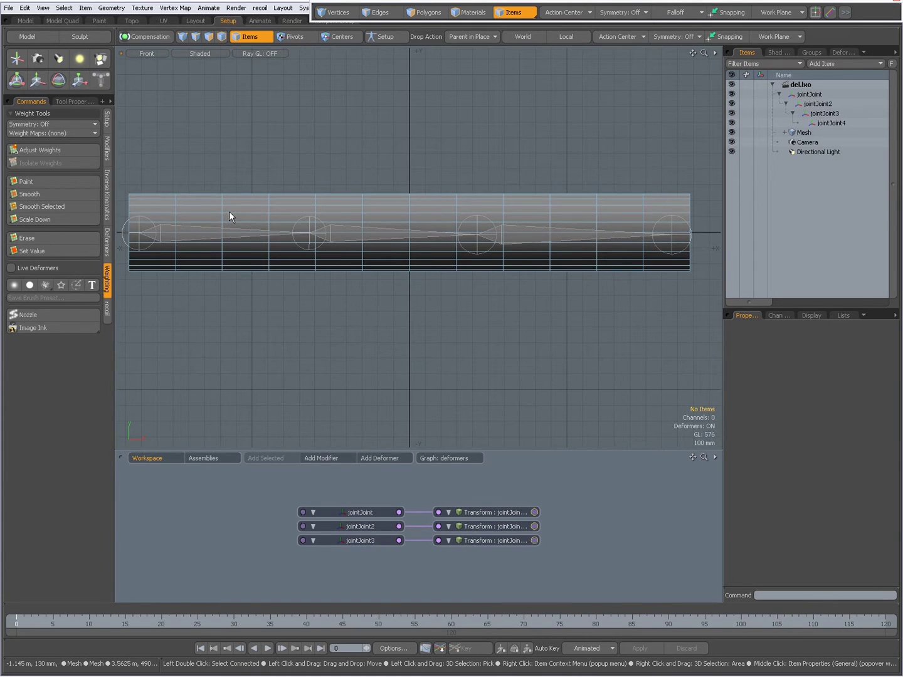
Step: Double-click jointJoint to select the whole four-joint hierarchy
double_click(176, 238)
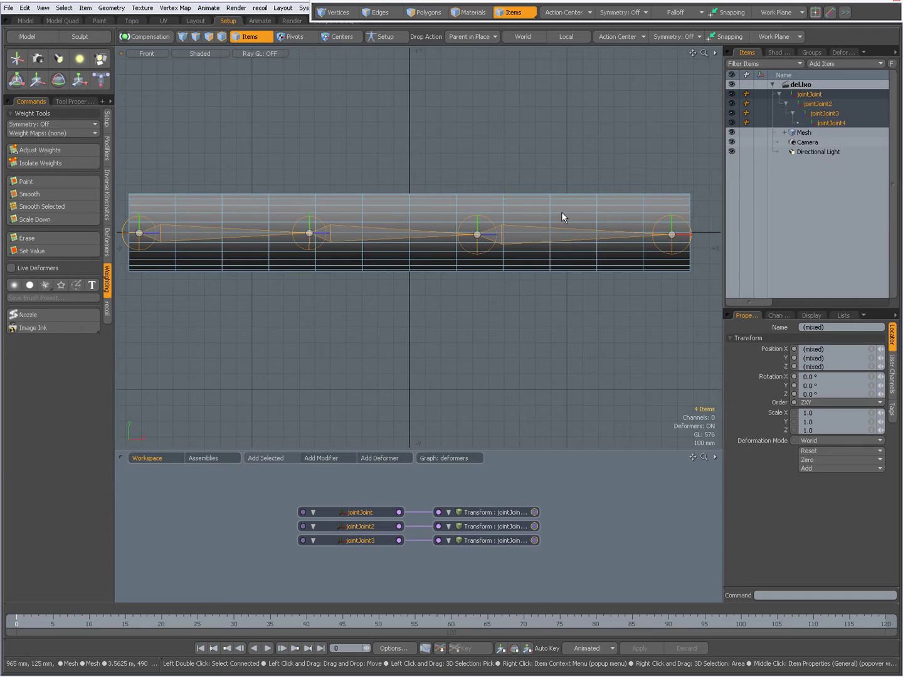
Step: Switch the viewport to Vertex Map shading and deselect the joints to show weight colours
left_click(199, 52)
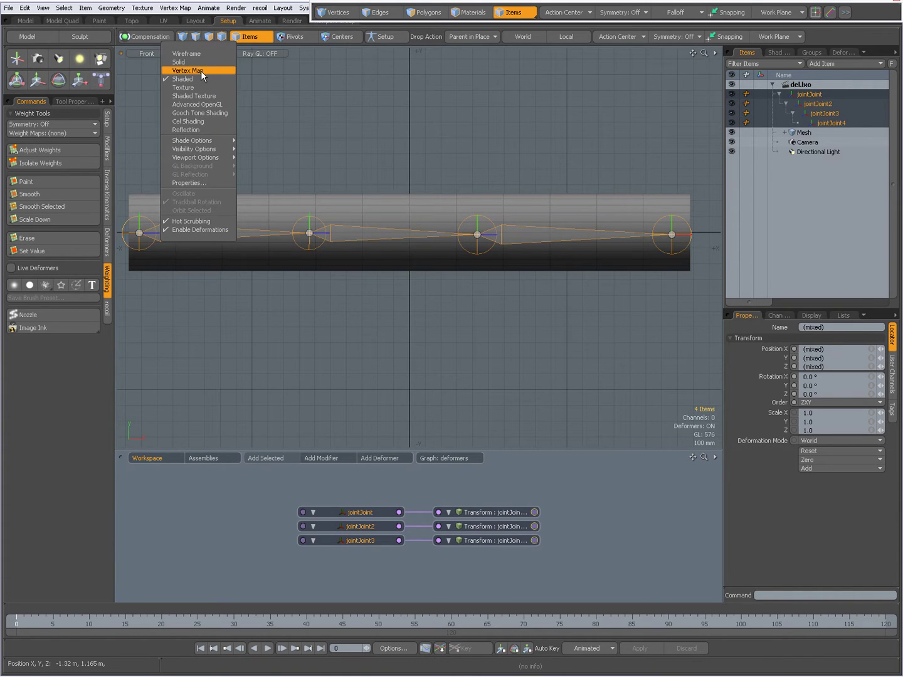
left_click(200, 70)
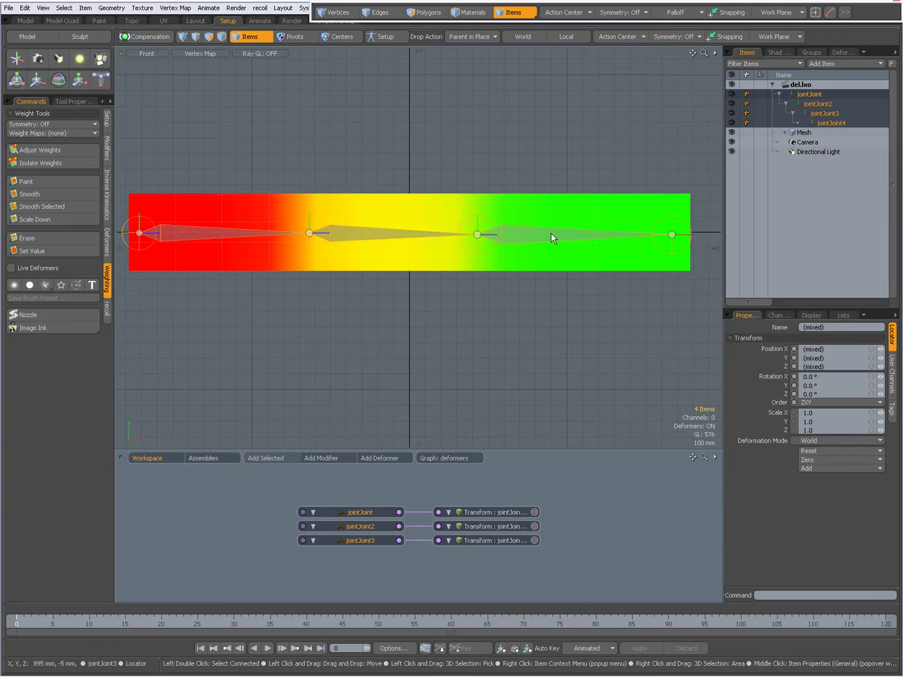
left_click(305, 130)
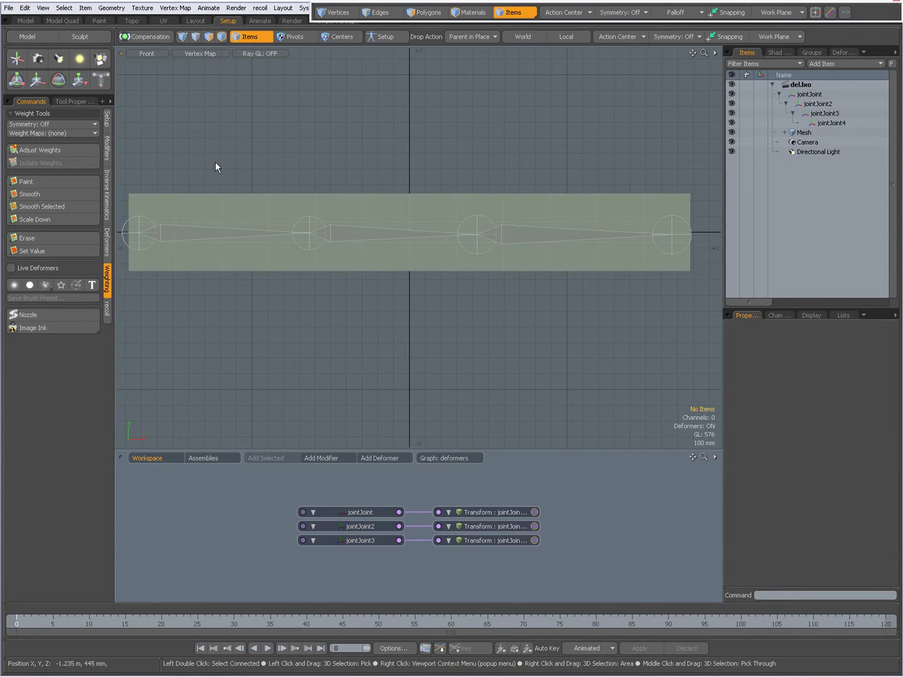
Step: Select jointJoint, then jointJoint2, to view each joint's weight region
left_click(177, 235)
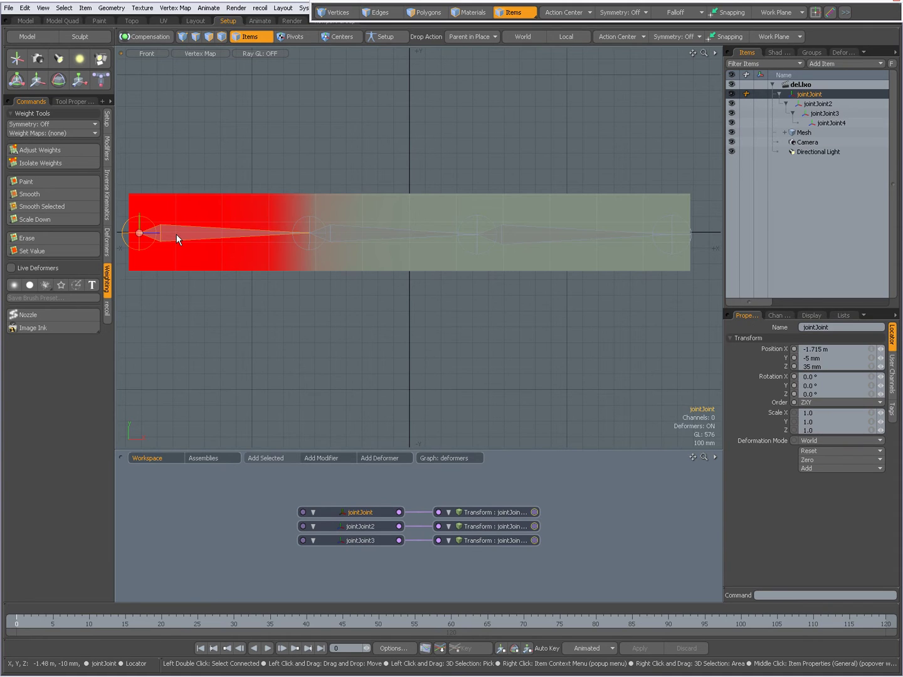
left_click(350, 235)
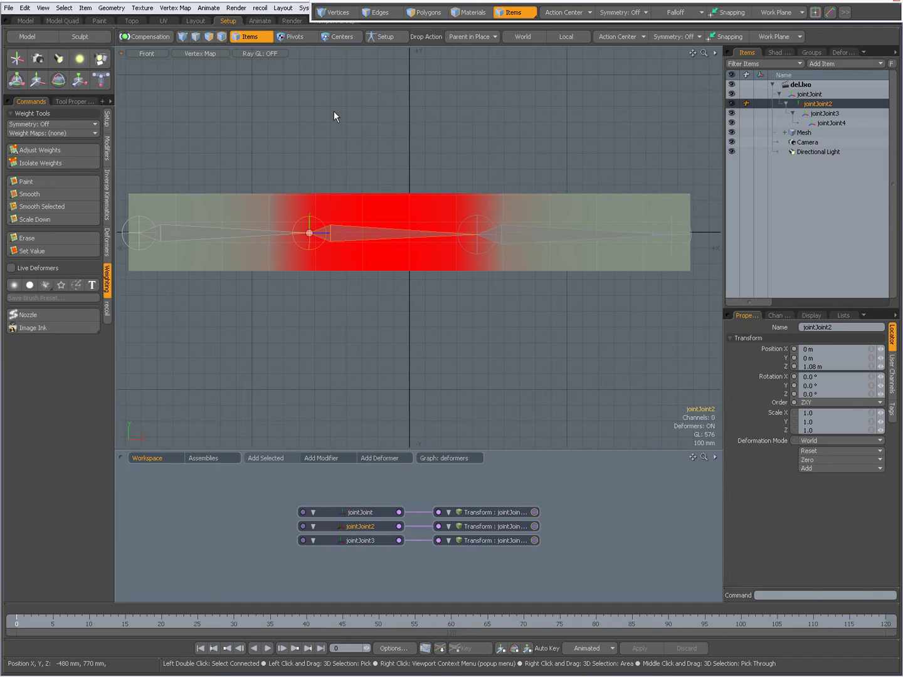
Step: Turn on weight value display, select jointJoint, and select all 312 mesh vertices
key("o")
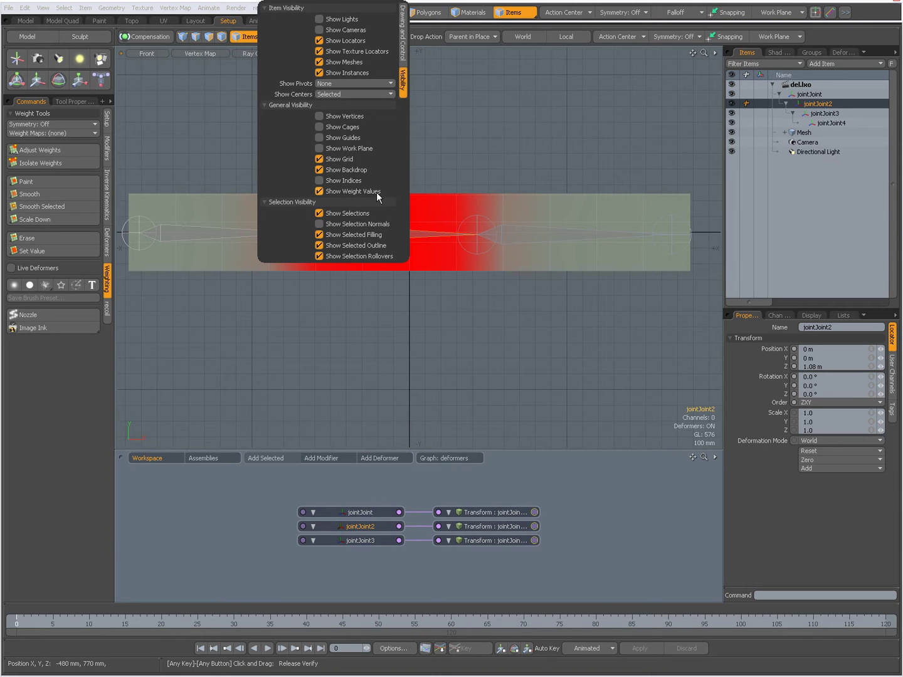
left_click(431, 155)
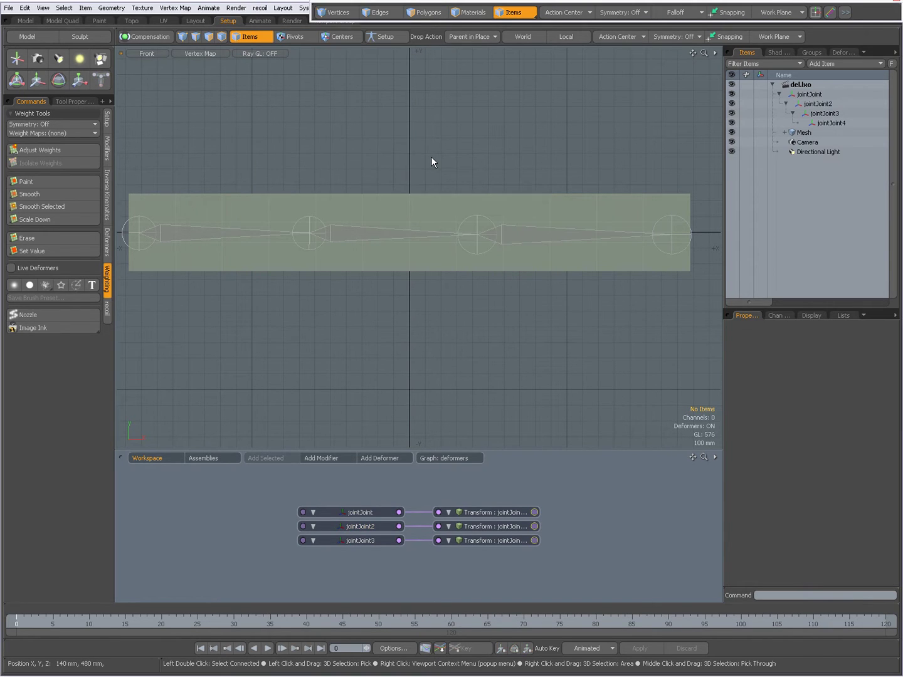
left_click(200, 232)
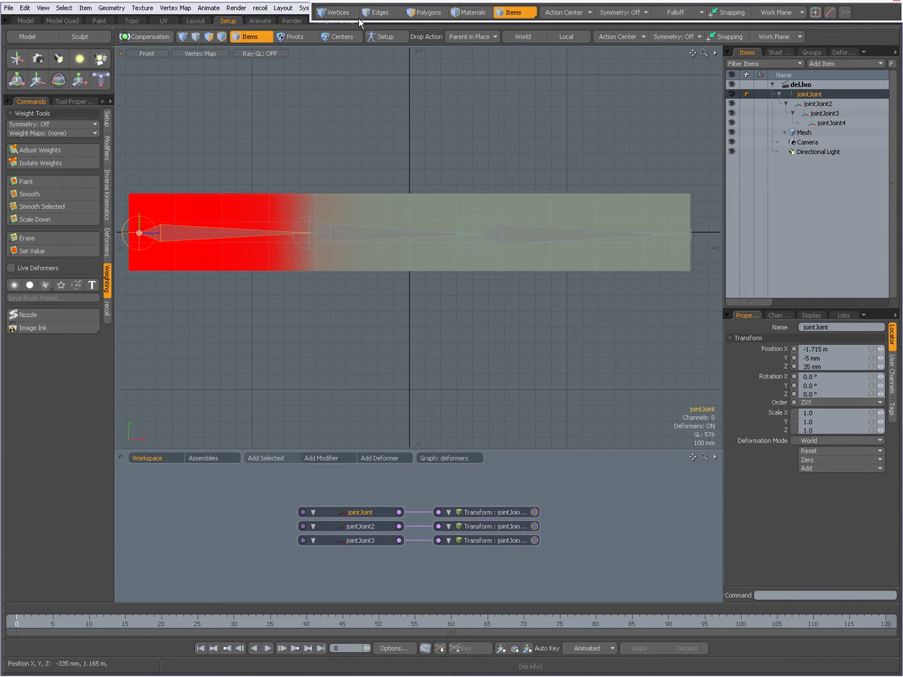
left_click(340, 13)
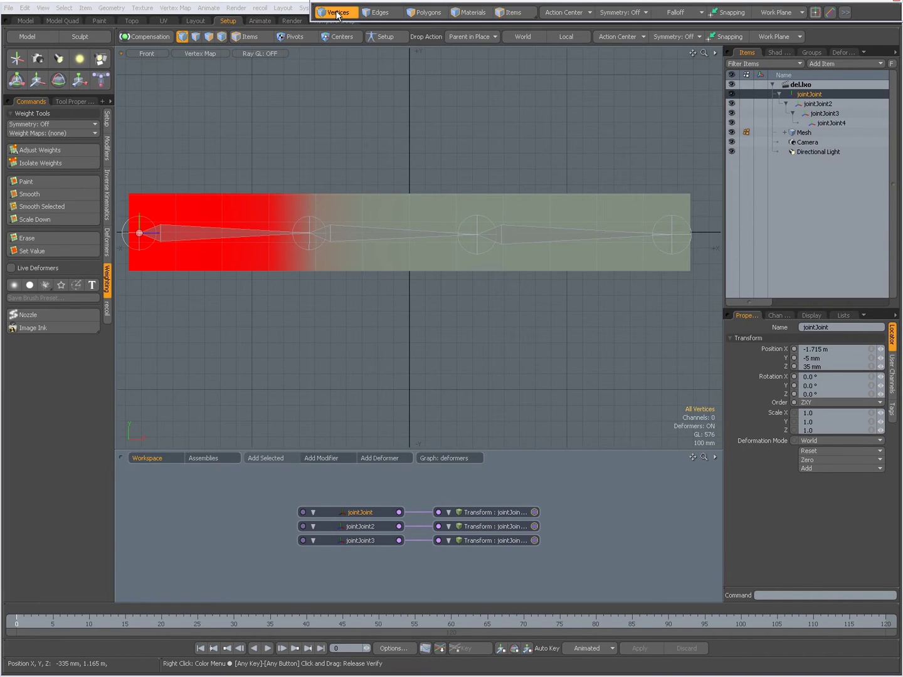
mouse_move(197, 168)
right_mouse_down()
mouse_move(158, 267)
mouse_move(327, 243)
right_mouse_up()
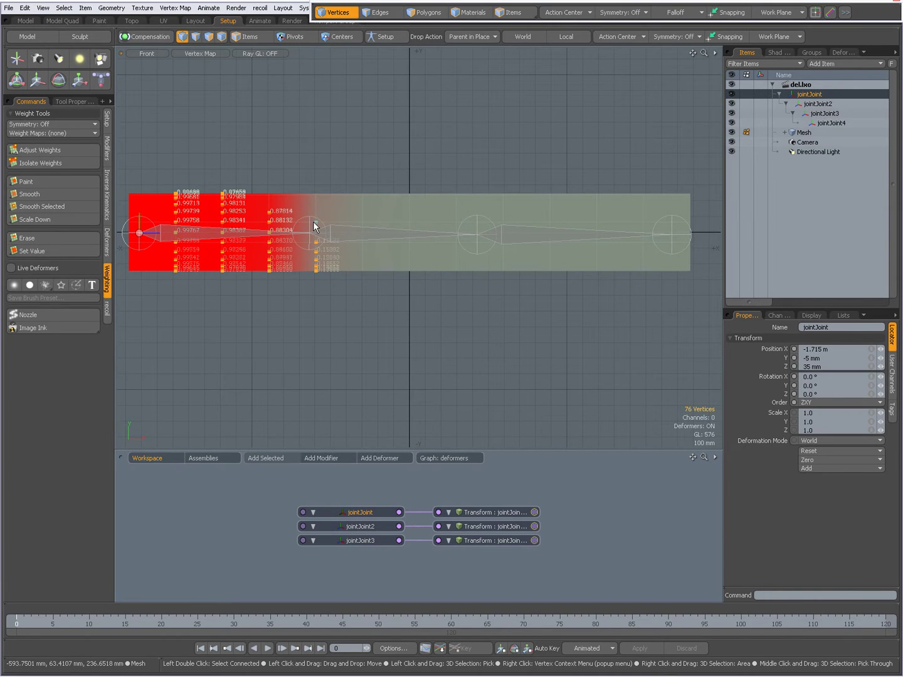
double_click(330, 227)
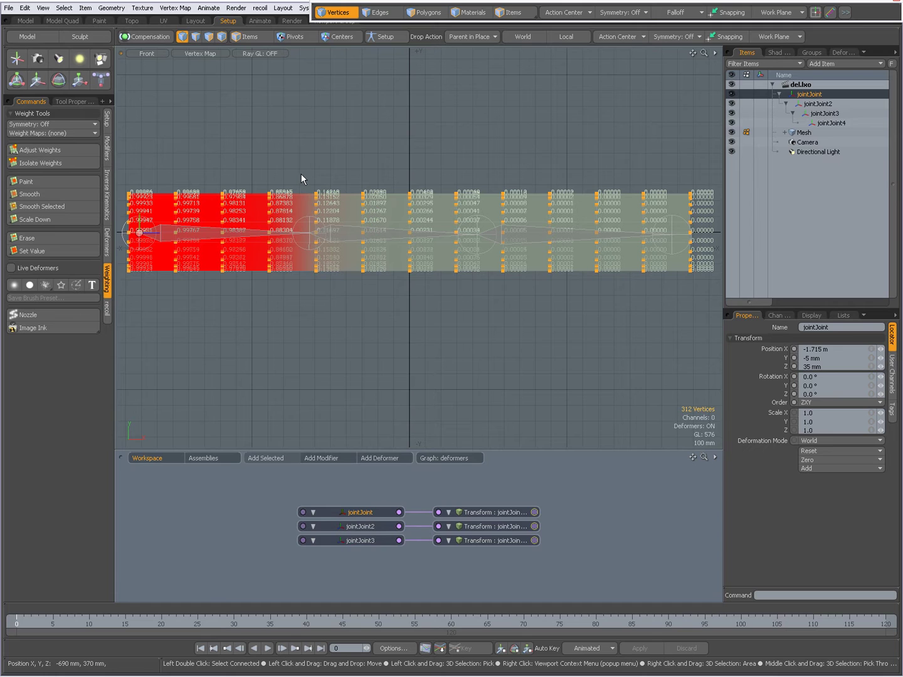
Step: Isolate jointJoint's weights away from the first bone's vertices, then undo it
mouse_move(300, 171)
right_mouse_down()
mouse_move(305, 296)
mouse_move(442, 336)
mouse_move(750, 356)
mouse_move(732, 217)
mouse_move(698, 131)
right_mouse_up()
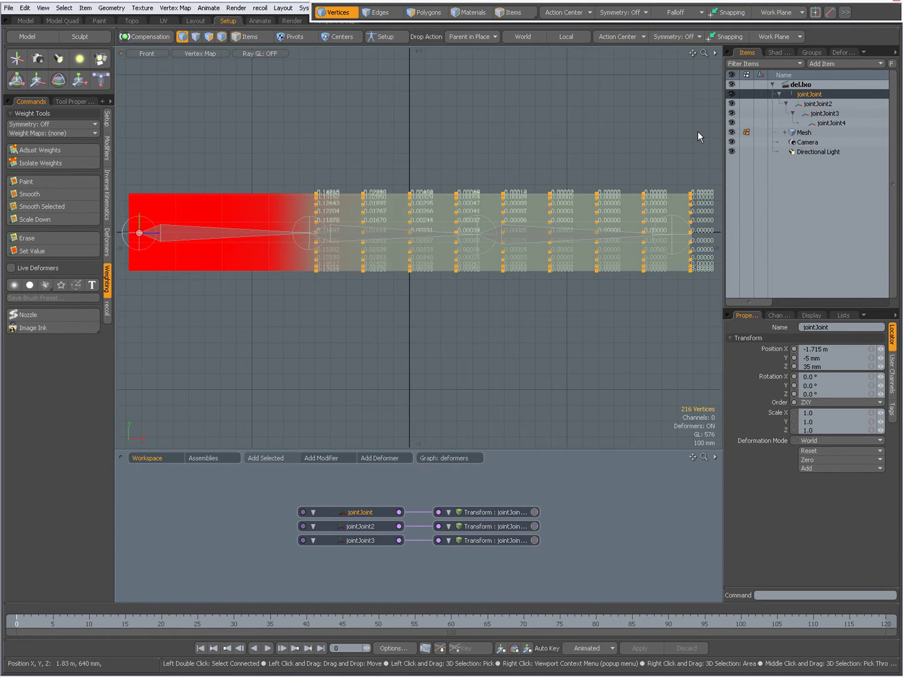
left_click(48, 161)
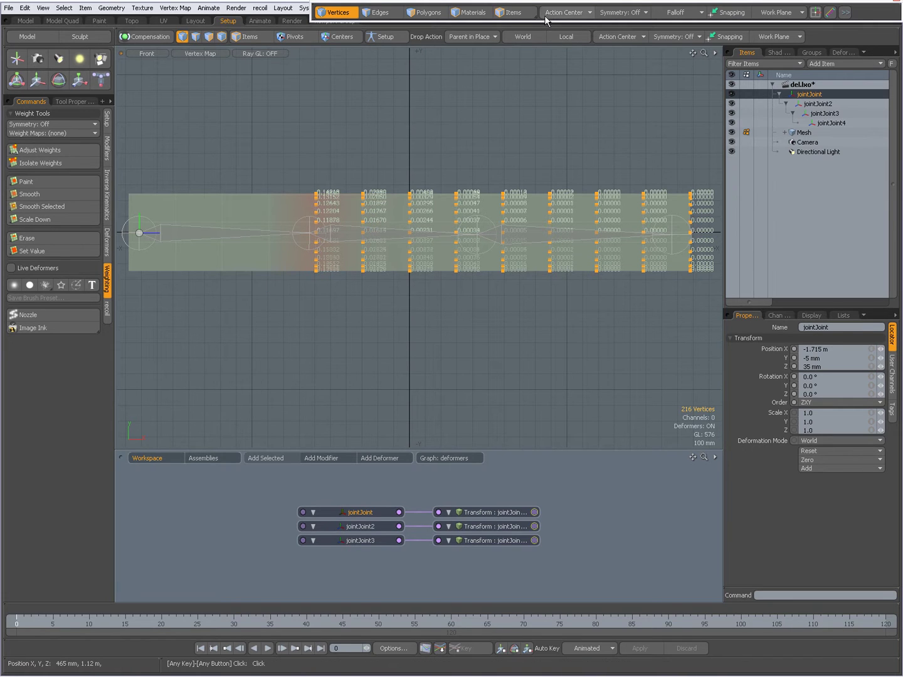
left_click(510, 13)
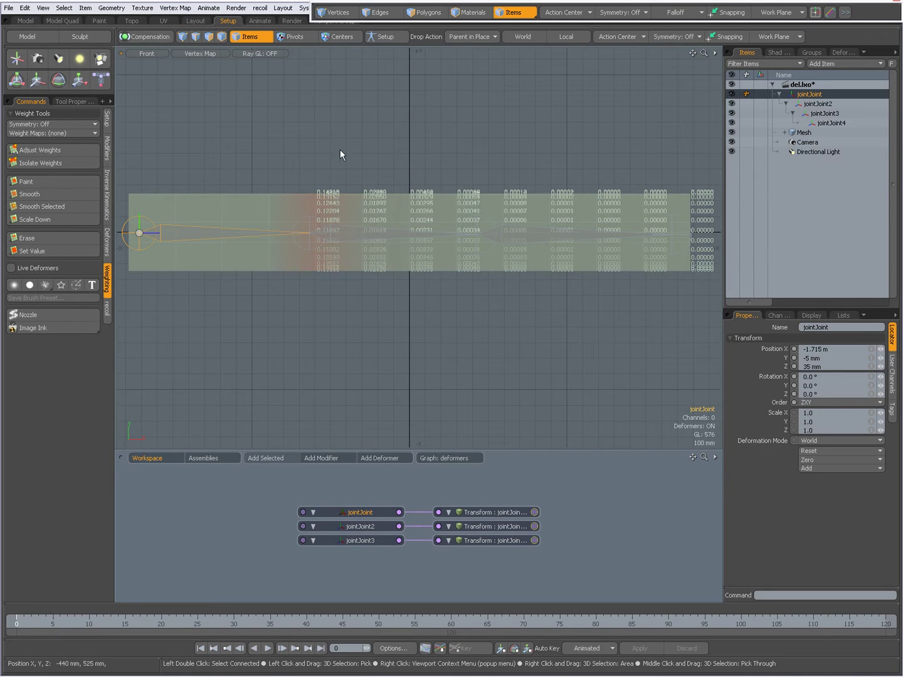
key("1")
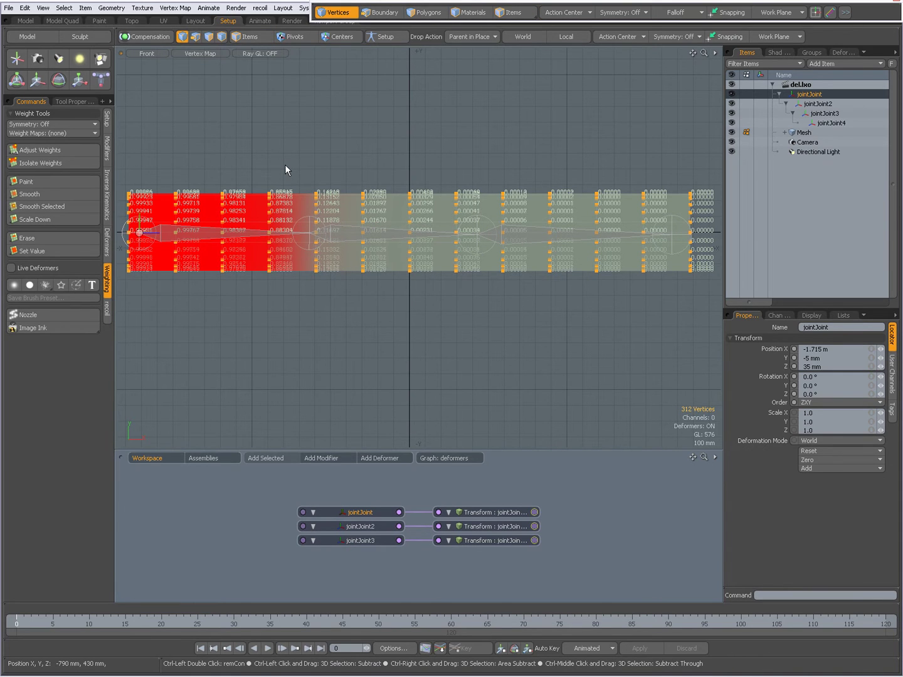
Step: Isolate jointJoint's weights to the first bone's vertices, leaving the rest at 0.00000
key("5")
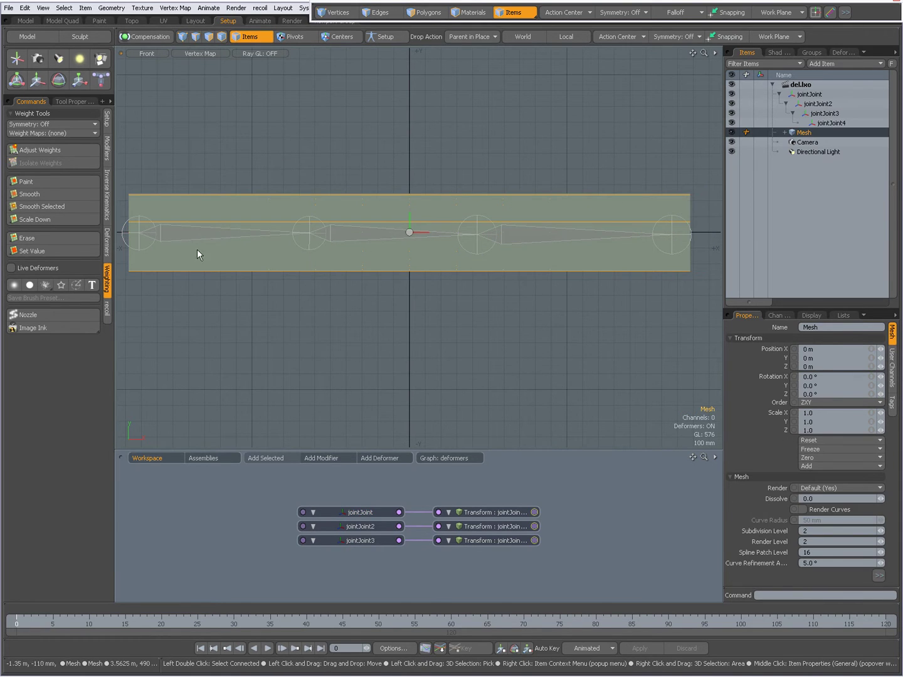
left_click(179, 233)
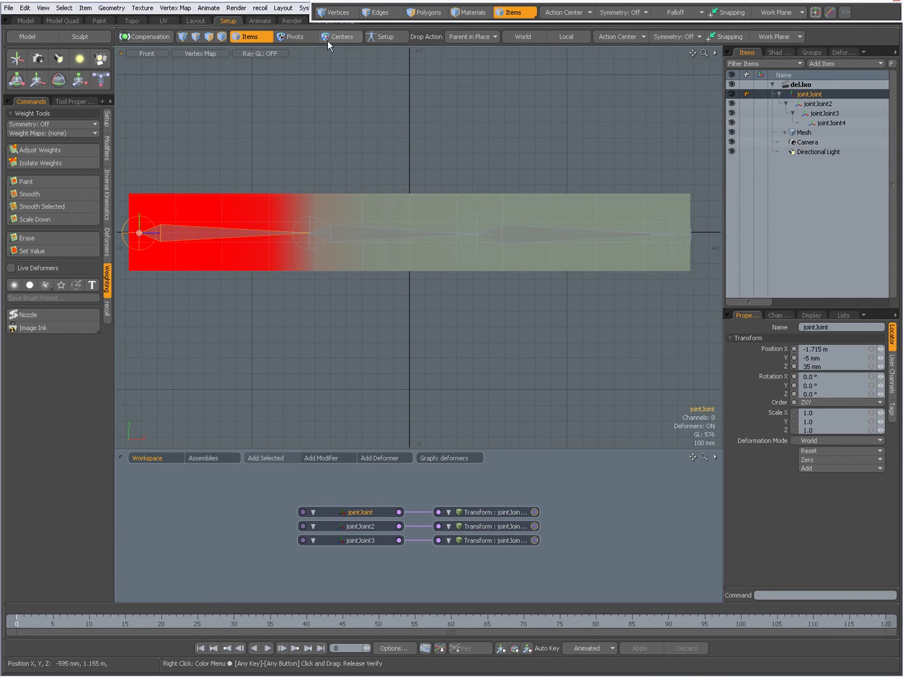
left_click(334, 13)
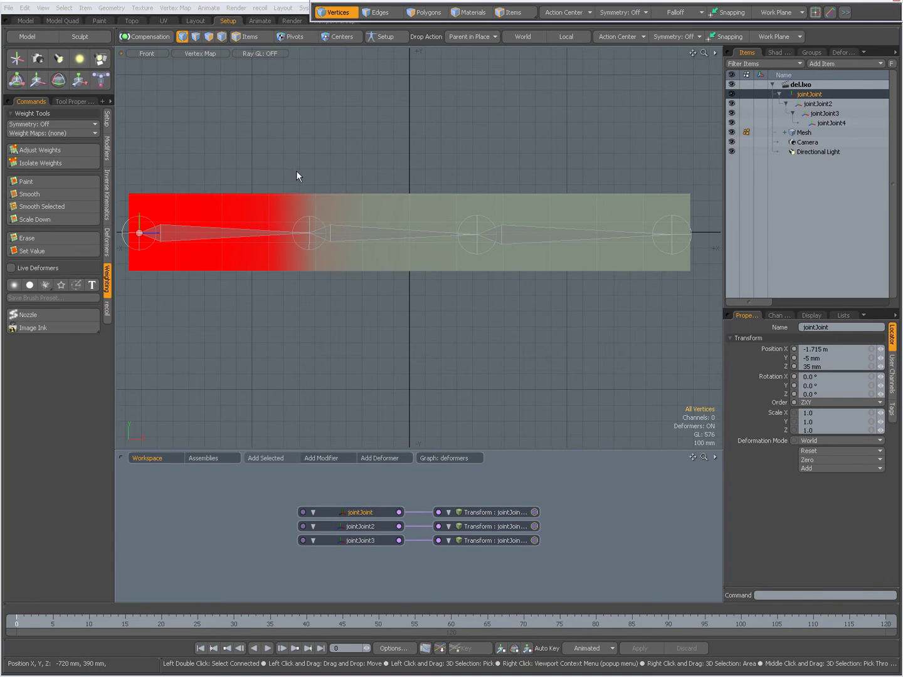
mouse_move(291, 172)
right_mouse_down()
mouse_move(121, 174)
mouse_move(96, 264)
mouse_move(184, 333)
mouse_move(293, 331)
right_mouse_up()
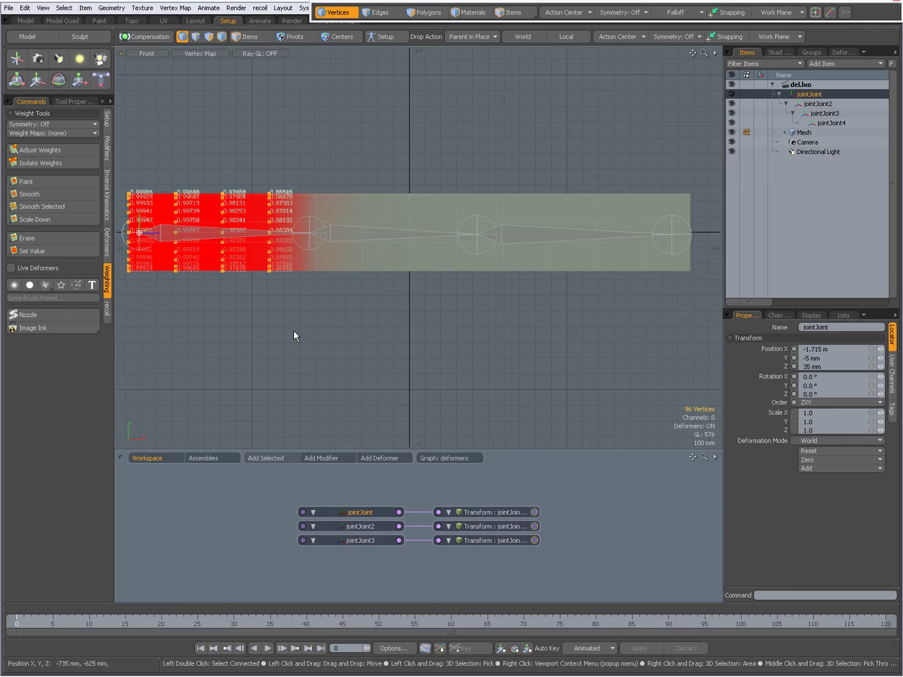
left_click(48, 163)
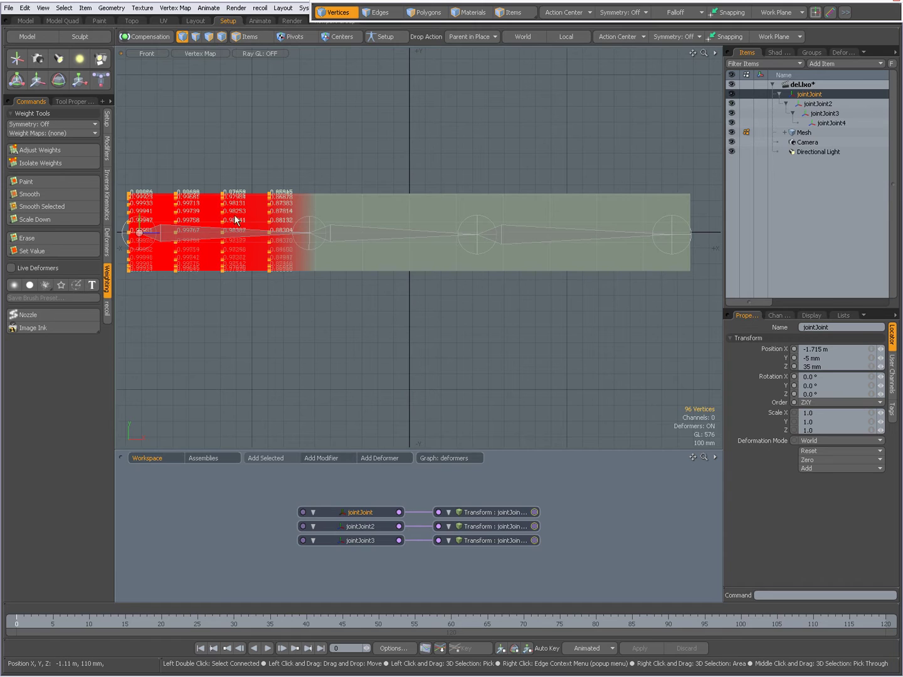
key("u")
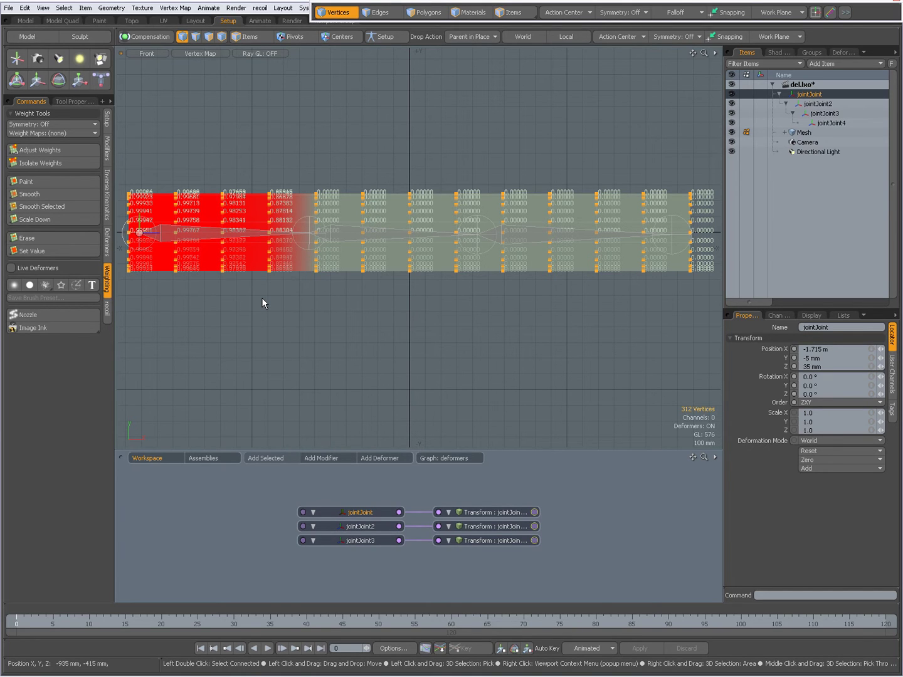
Step: In Firefox, go from the Isolate Weights help page to the Notes YouTube channel
key("alt+Tab")
key("alt+Tab")
key("alt+Tab")
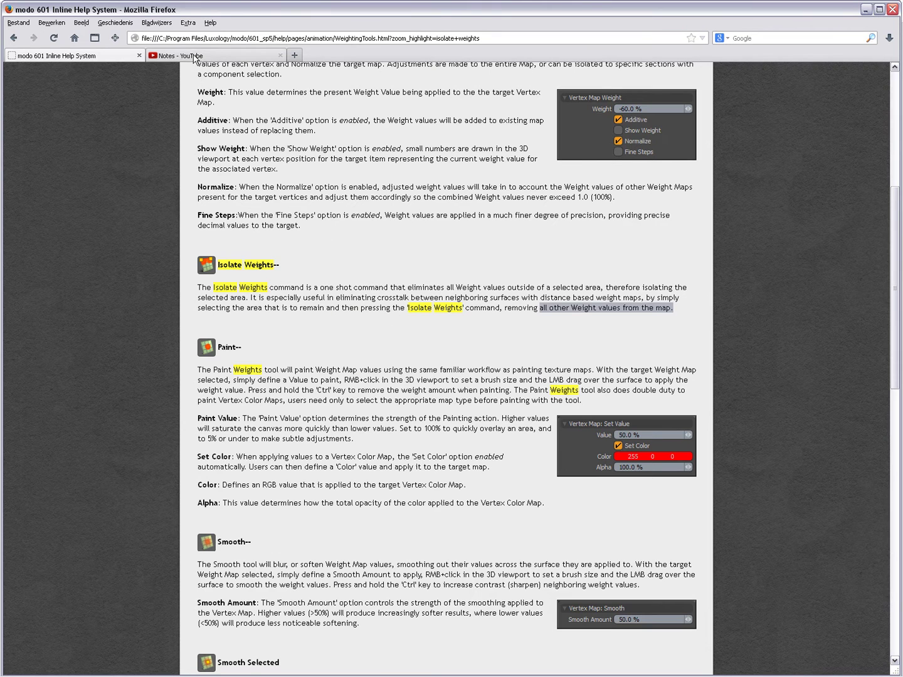
left_click(194, 58)
scroll(389, 188, "up", 4)
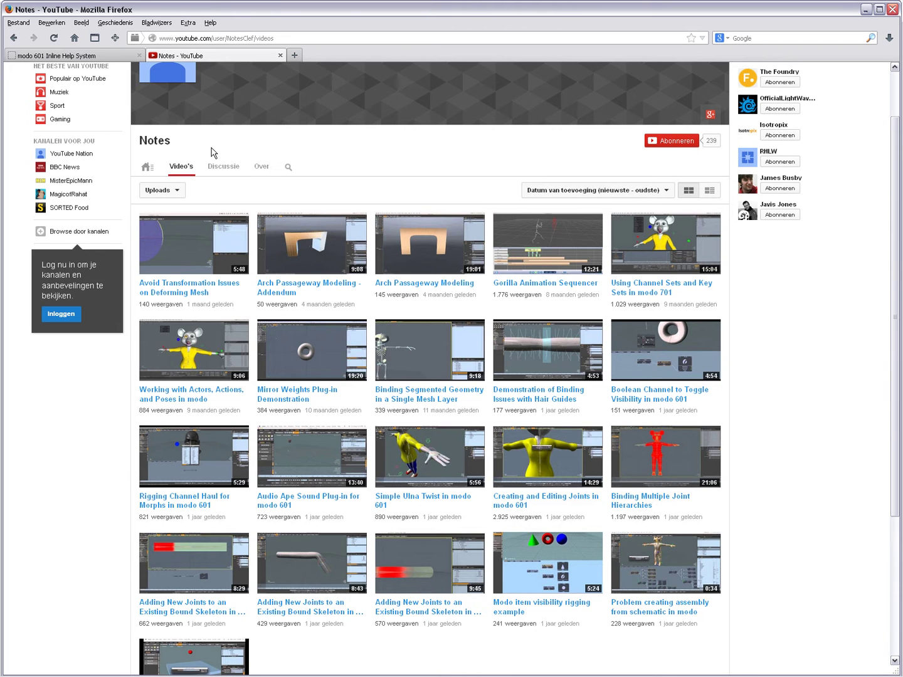
Step: Scroll the Notes channel uploads down to the last row, then return to modo
scroll(223, 156, "down", 5)
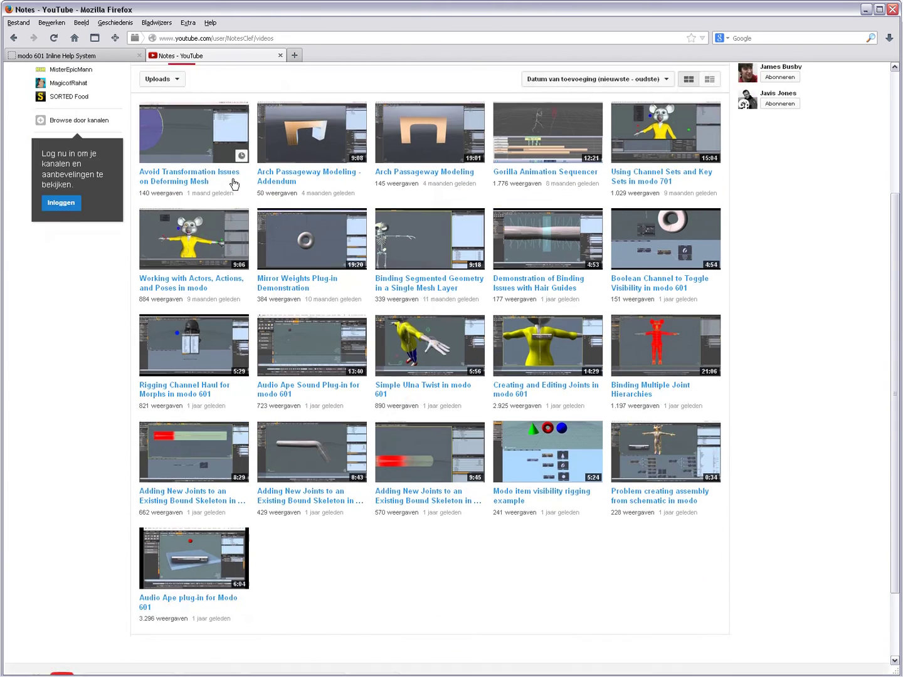
scroll(414, 399, "down", 2)
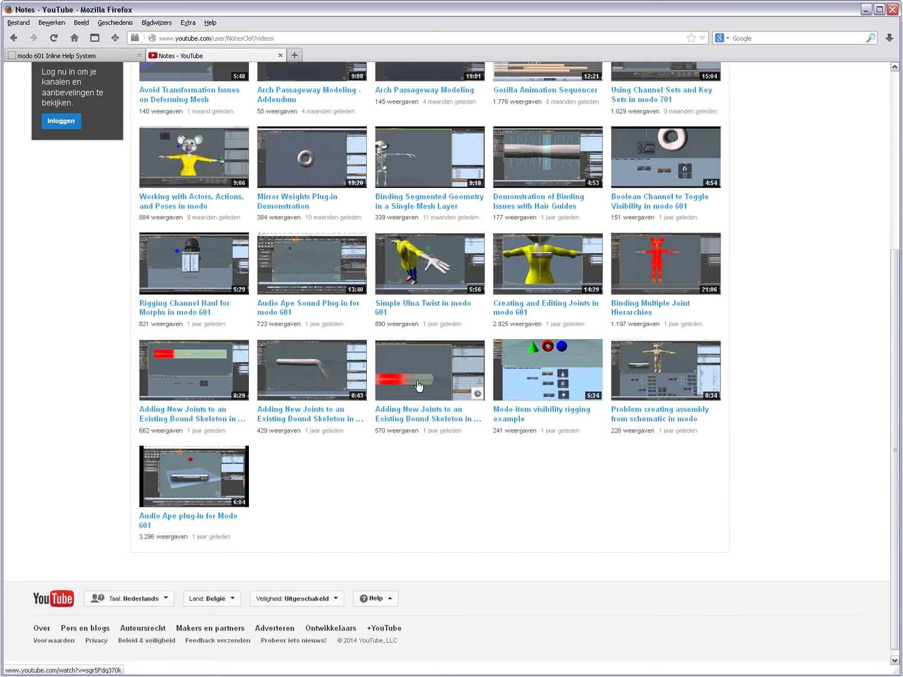
key("alt+Tab")
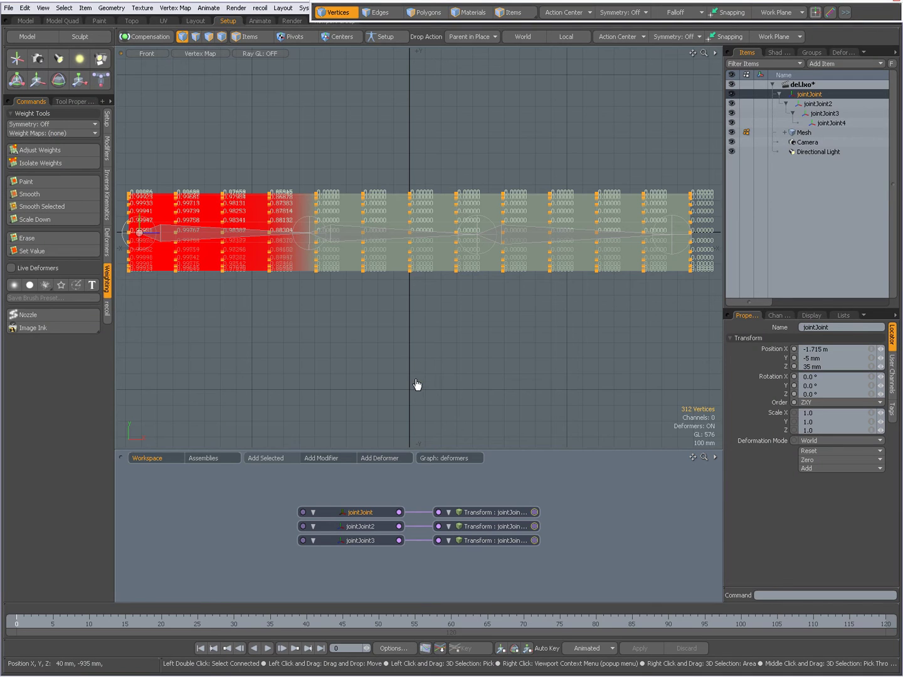
Step: Clear the vertex selection and revert del.lxo to its saved version, discarding changes
left_click(410, 336)
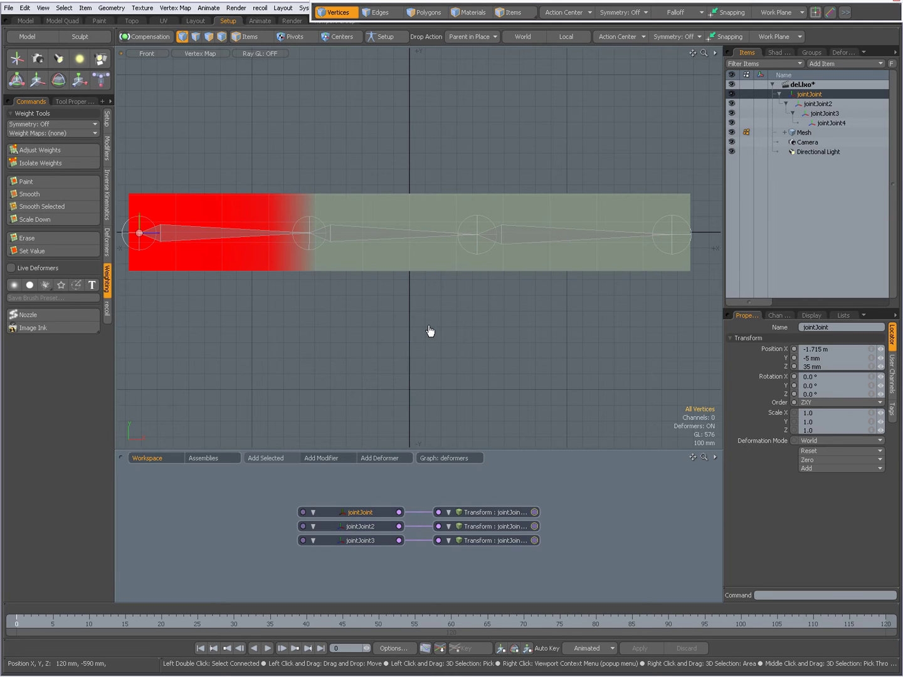
left_click(8, 8)
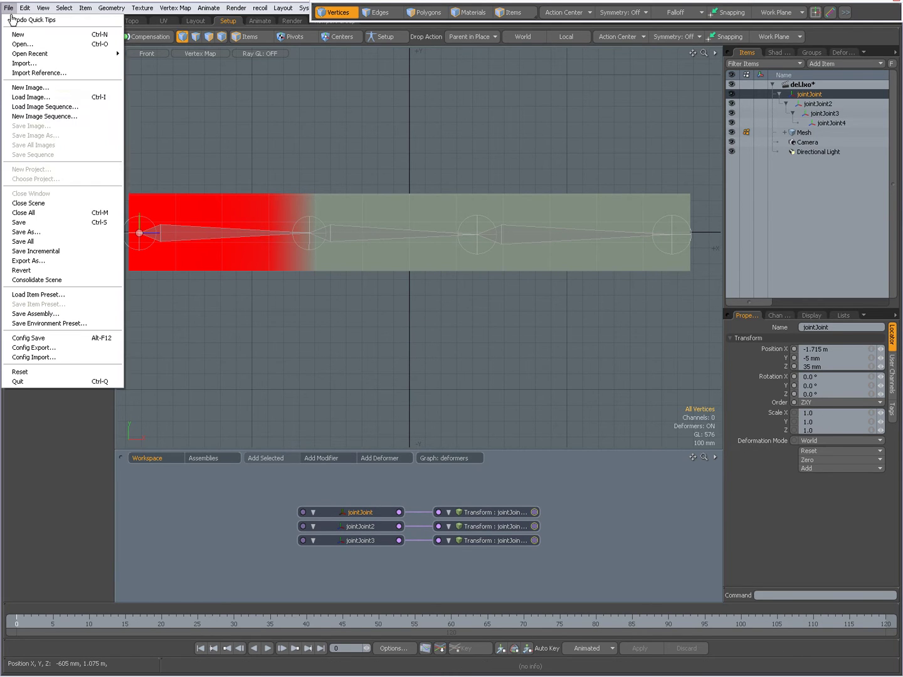
left_click(41, 271)
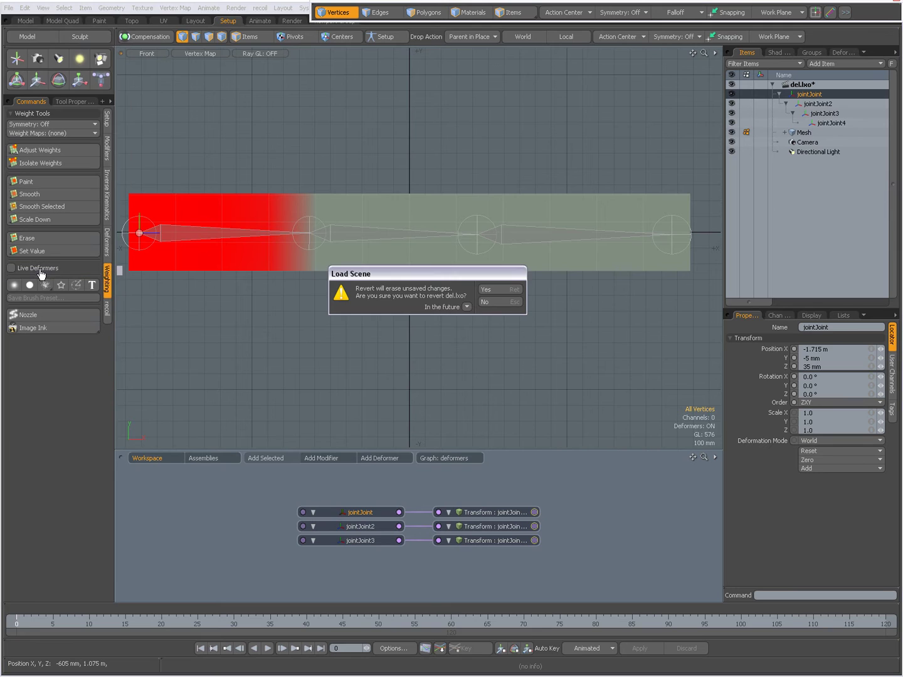
left_click(500, 290)
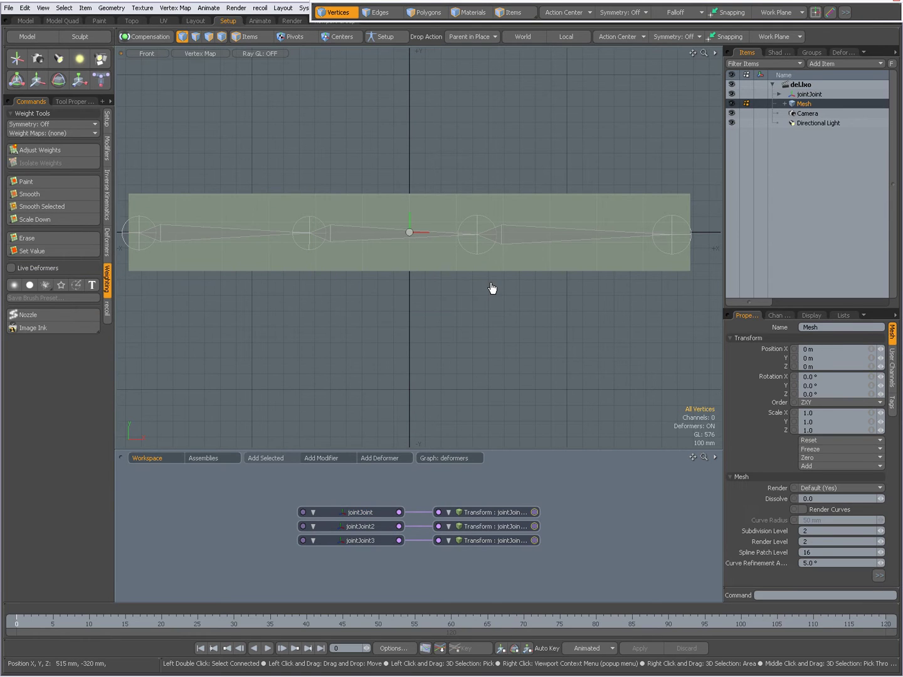
Step: In the Deformers list, drag the three Transform deformers above the Normalizing Folder
left_click(812, 53)
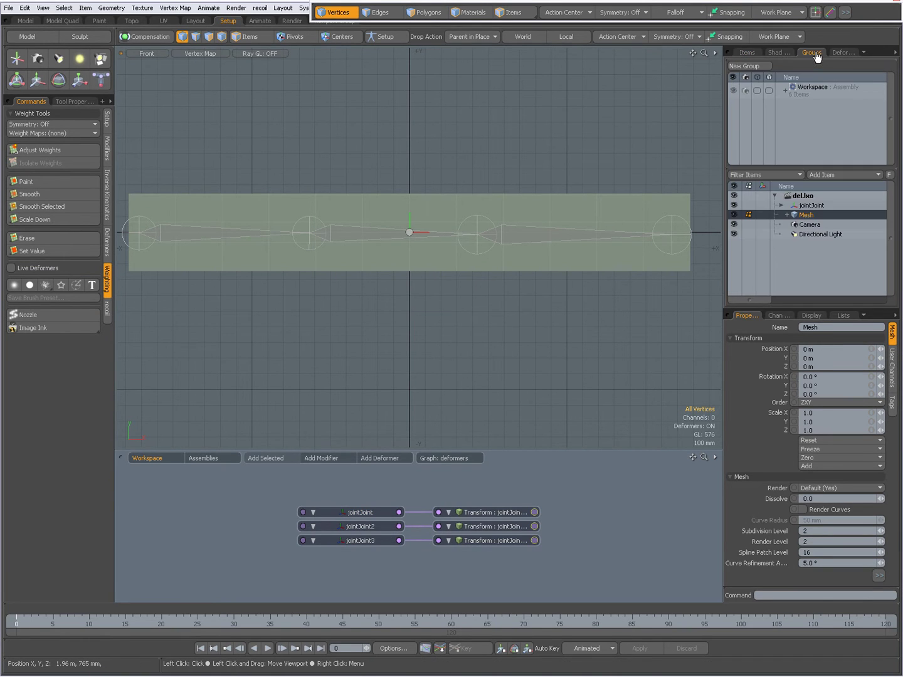
left_click(842, 52)
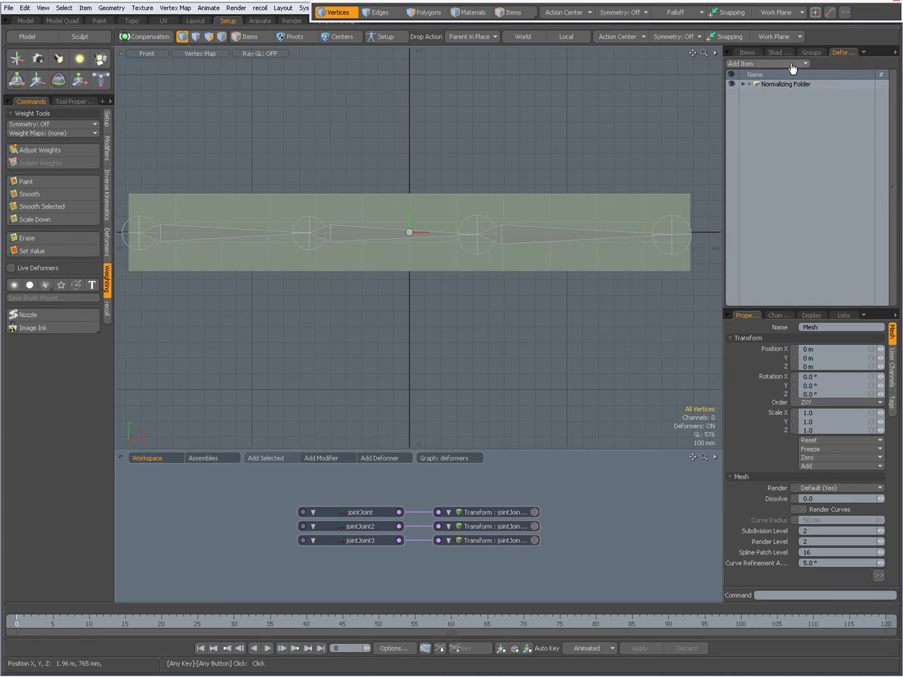
left_click(743, 85)
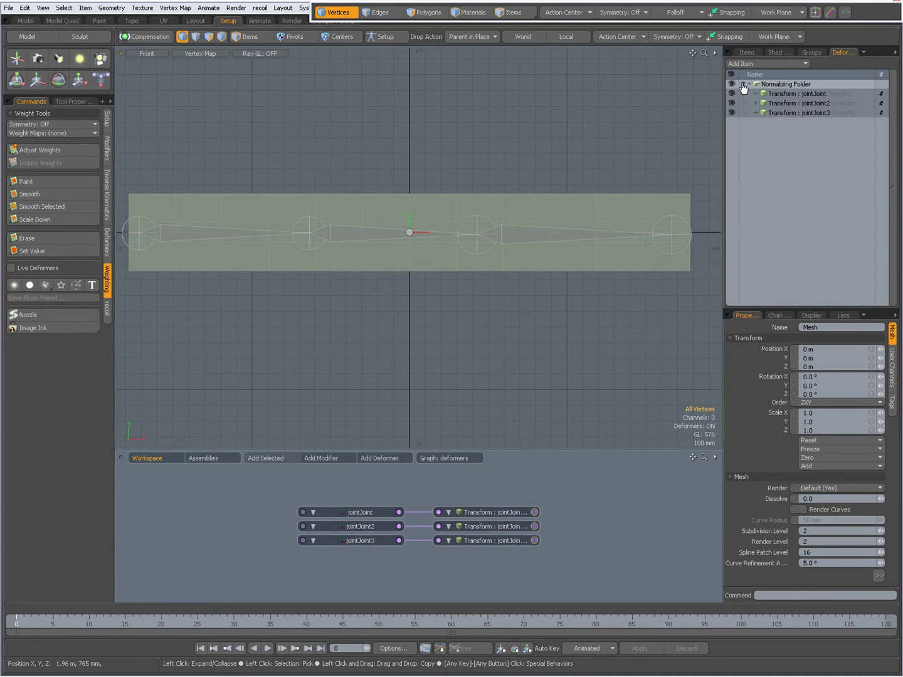
left_click(789, 113, "shift")
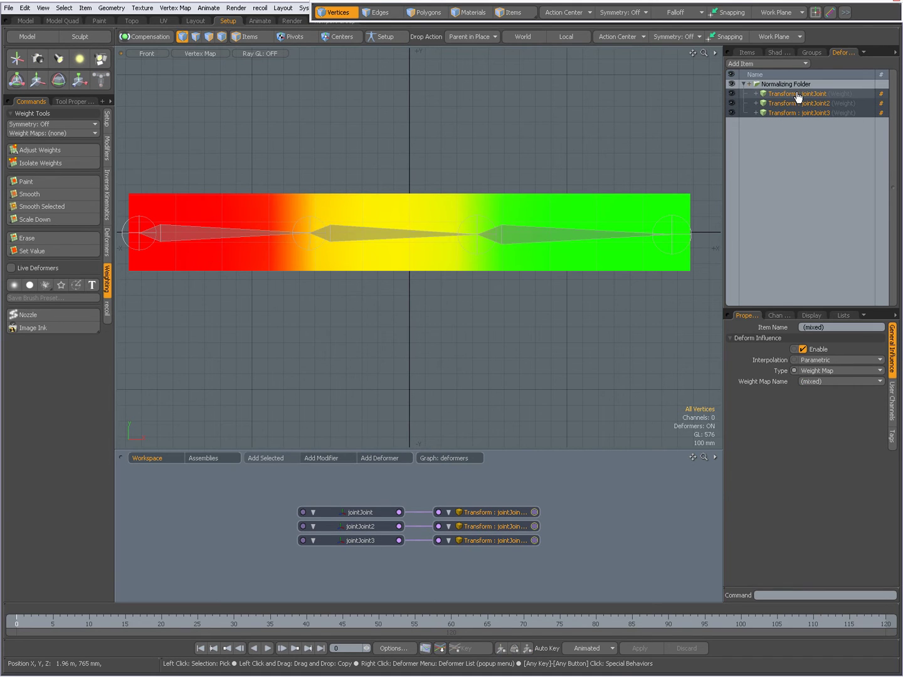
left_click_drag(798, 96, 798, 85)
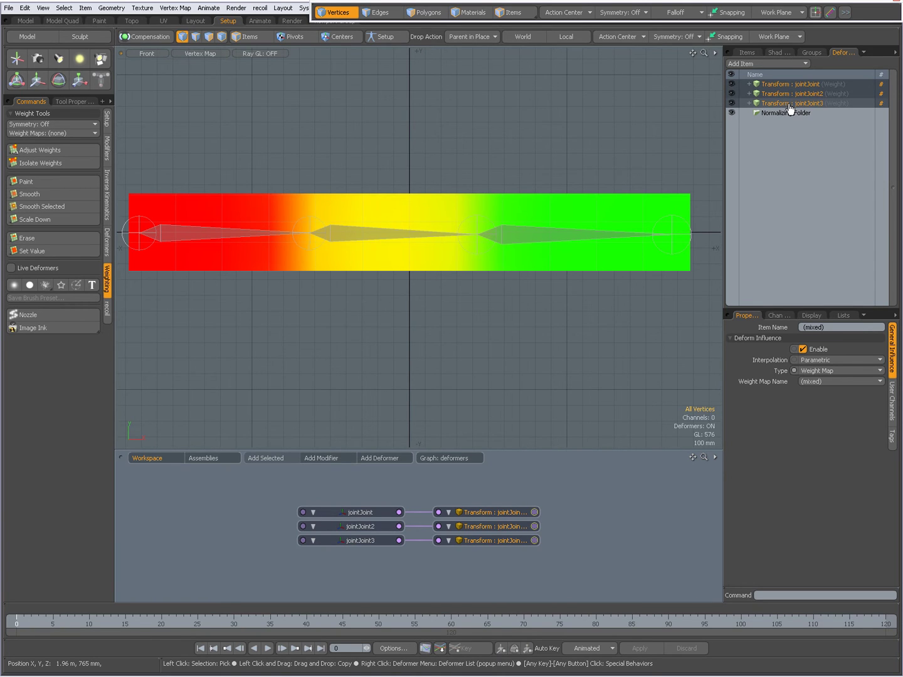
Step: Select jointJoint3 and apply Adjust Weights at 1.0 across the whole mesh
left_click(789, 104)
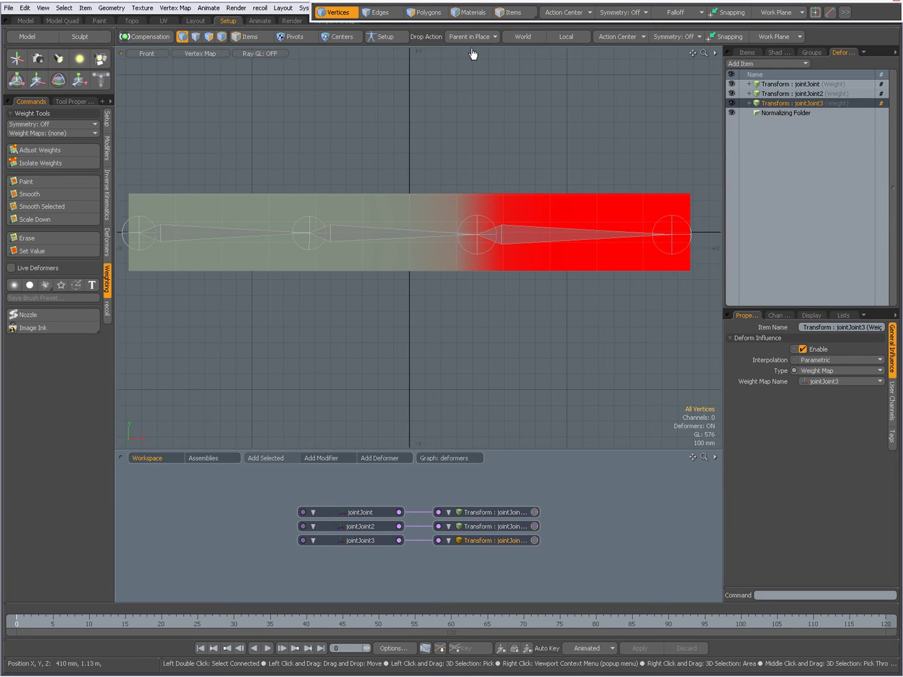
left_click(506, 14)
left_click(505, 233)
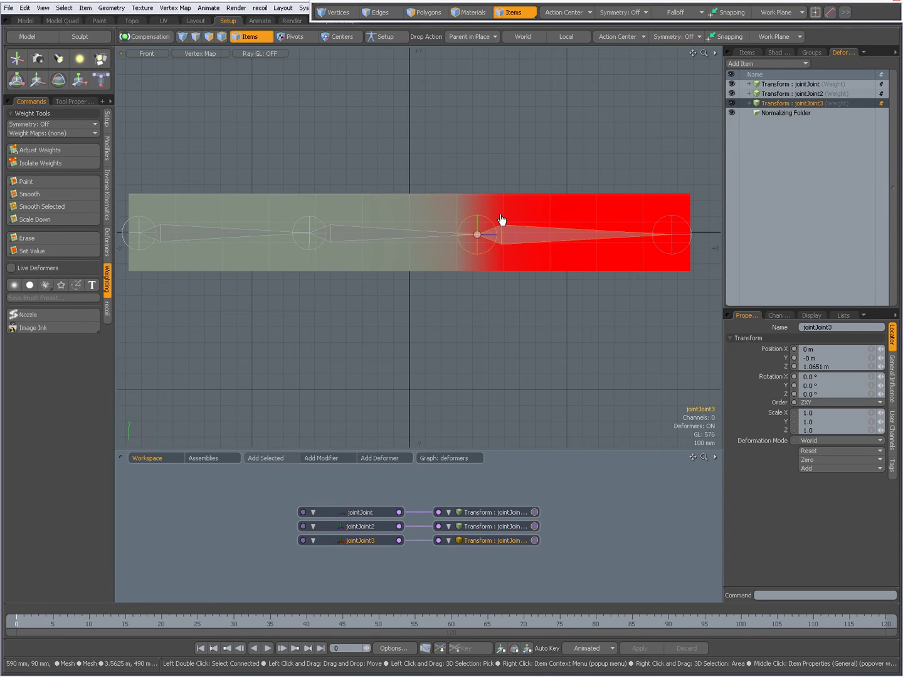
left_click(45, 152)
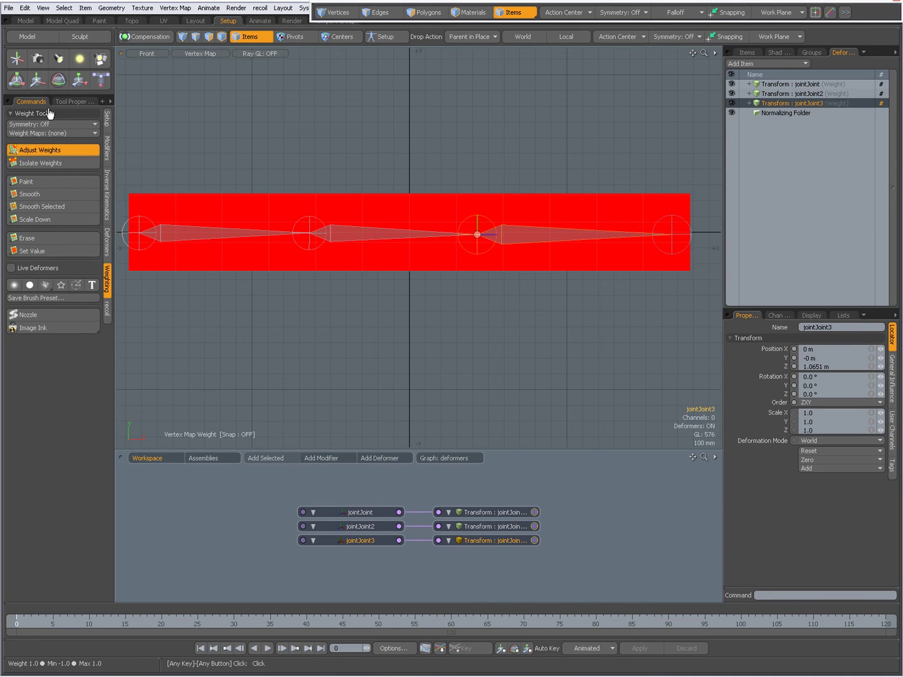
left_click(69, 101)
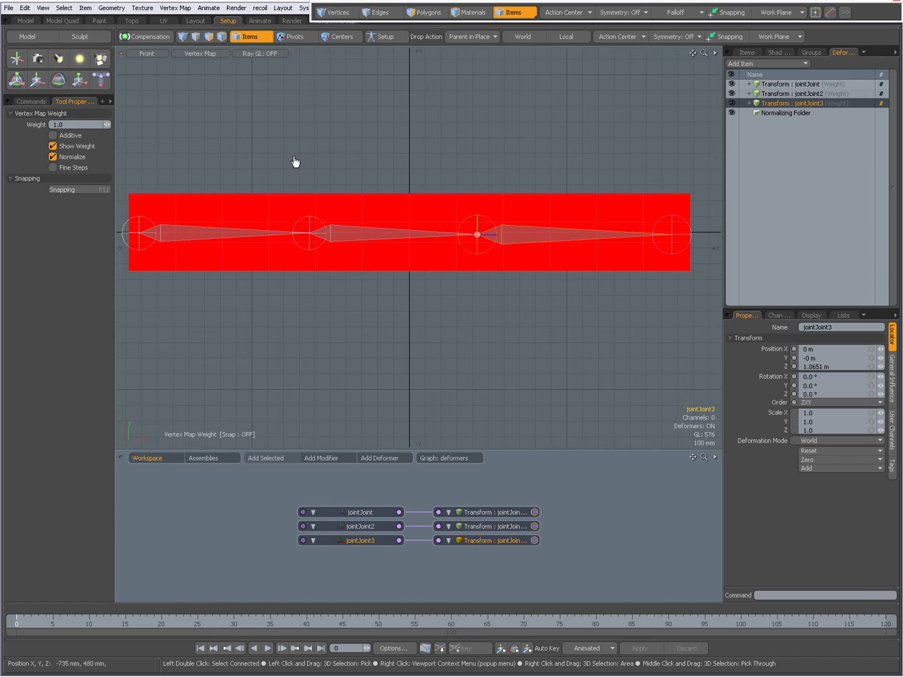
key("space")
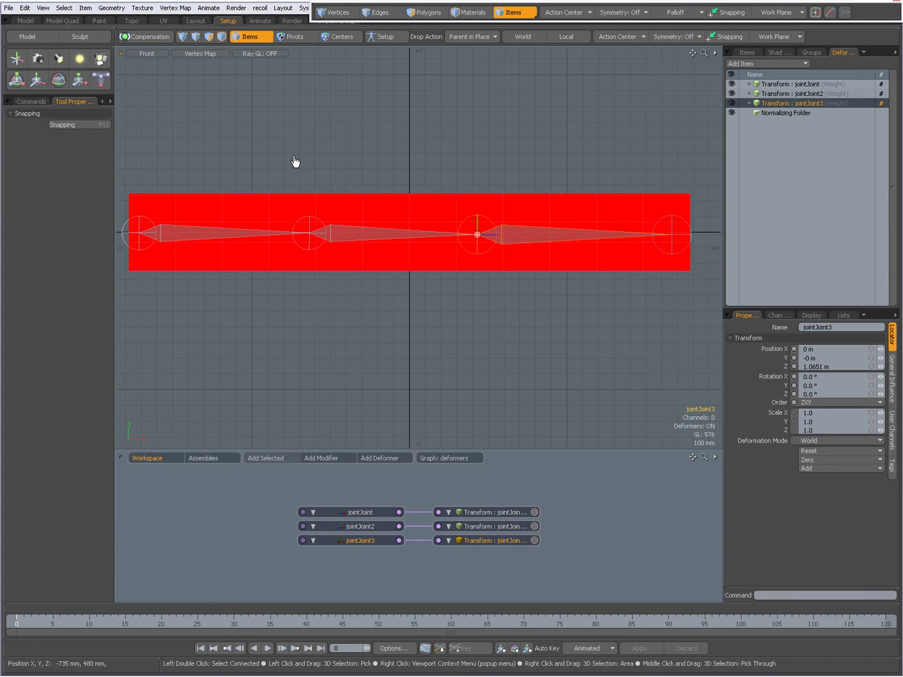
Step: Move the three joint Transform deformers back into the Normalizing Folder, jointJoint3 first
left_click(348, 165)
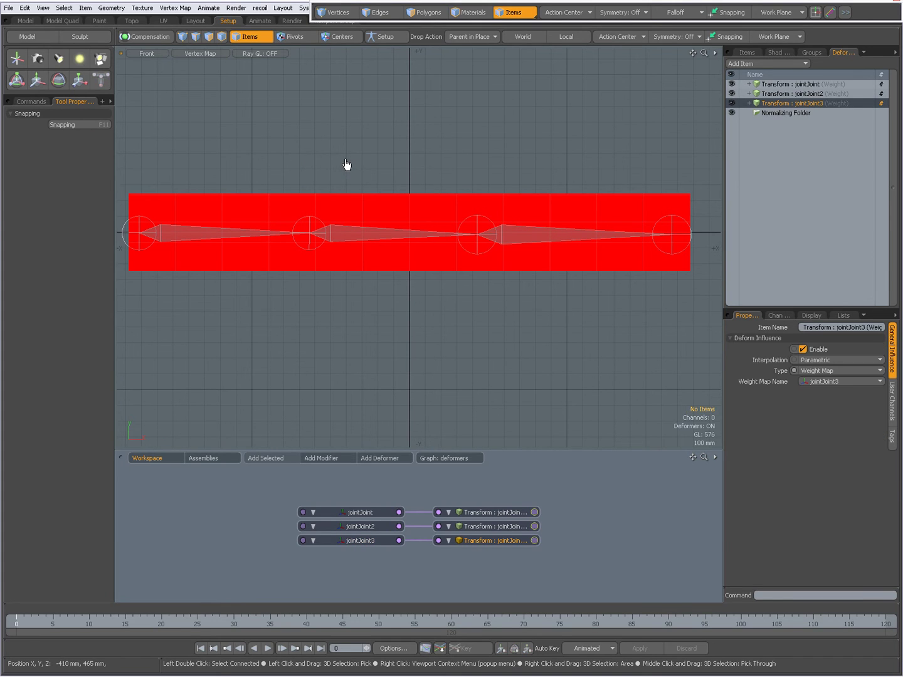
left_click(782, 90, "shift")
left_click_drag(782, 89, 783, 119)
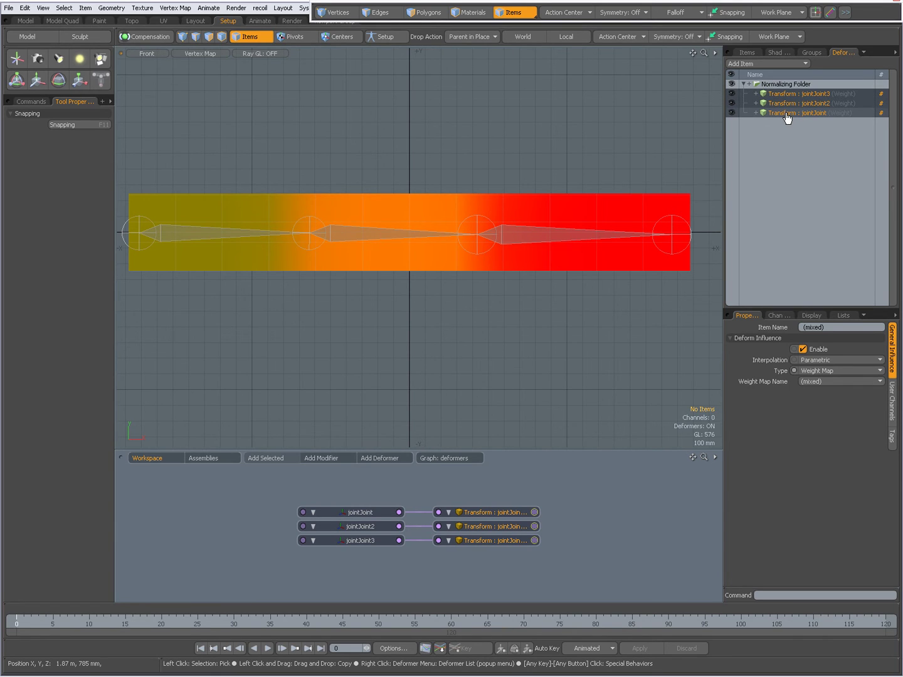
Step: Check the weight maps of jointJoint3, jointJoint and jointJoint2, ending on jointJoint3
left_click(795, 95)
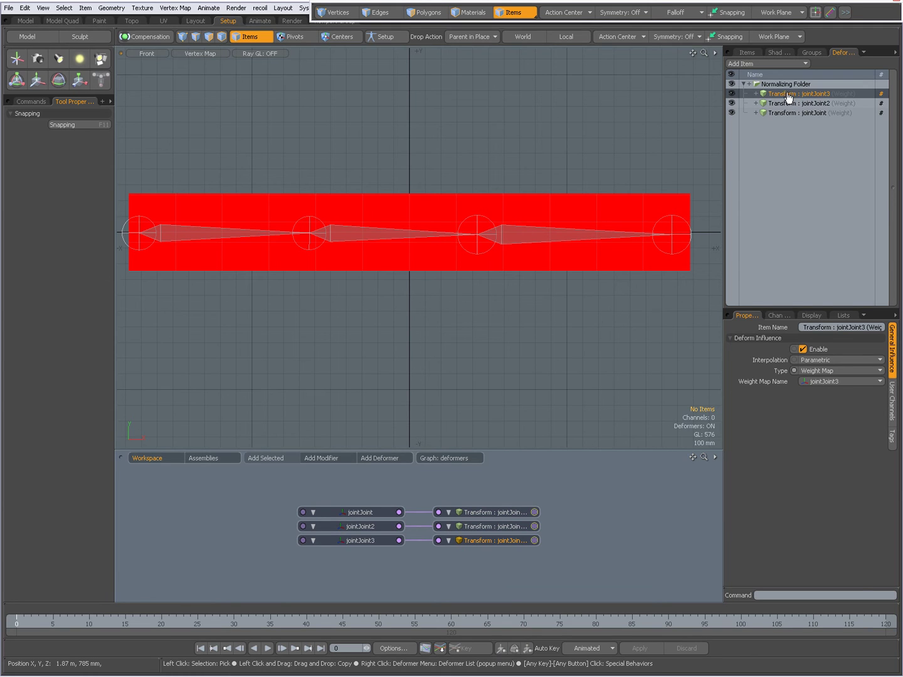
left_click(778, 116)
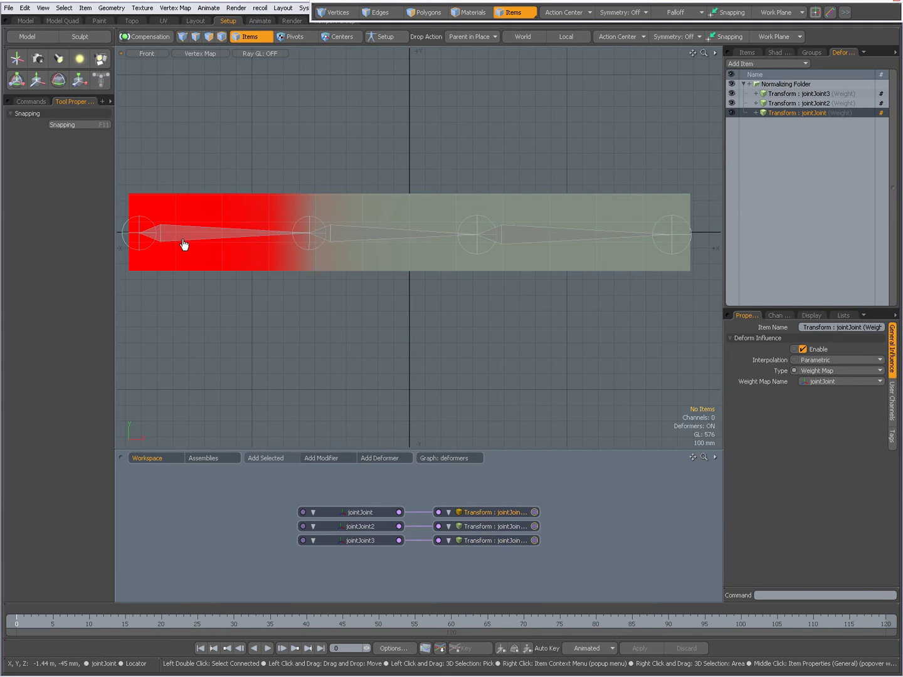
left_click(356, 242)
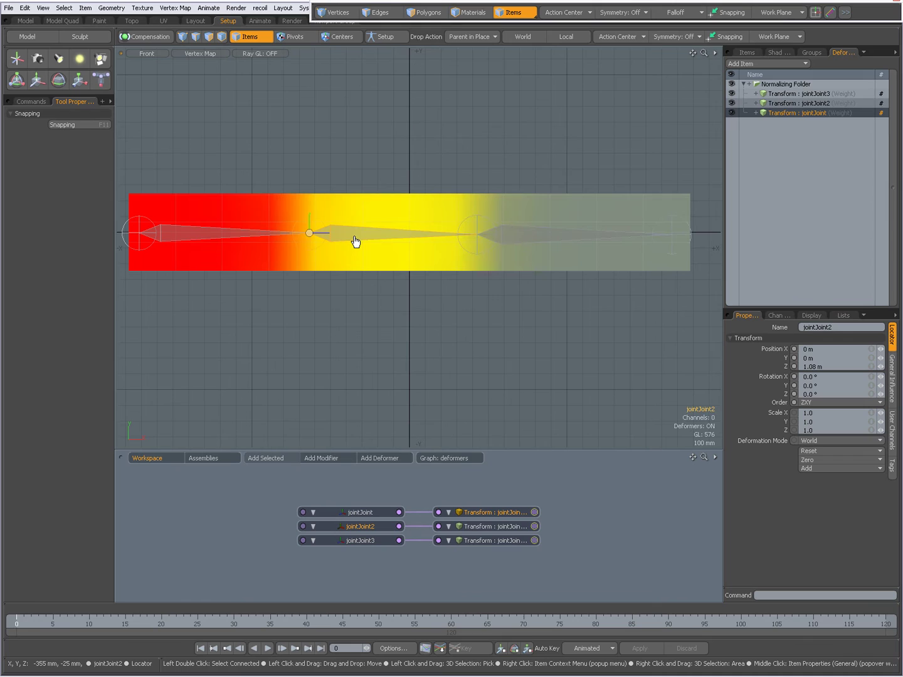
left_click(799, 114, "ctrl")
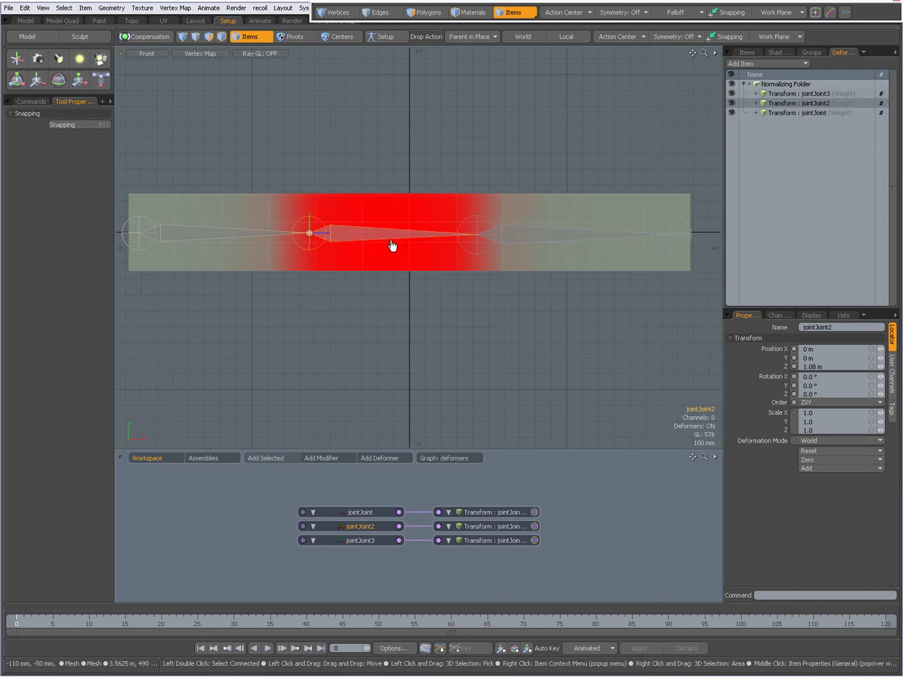
left_click(514, 236)
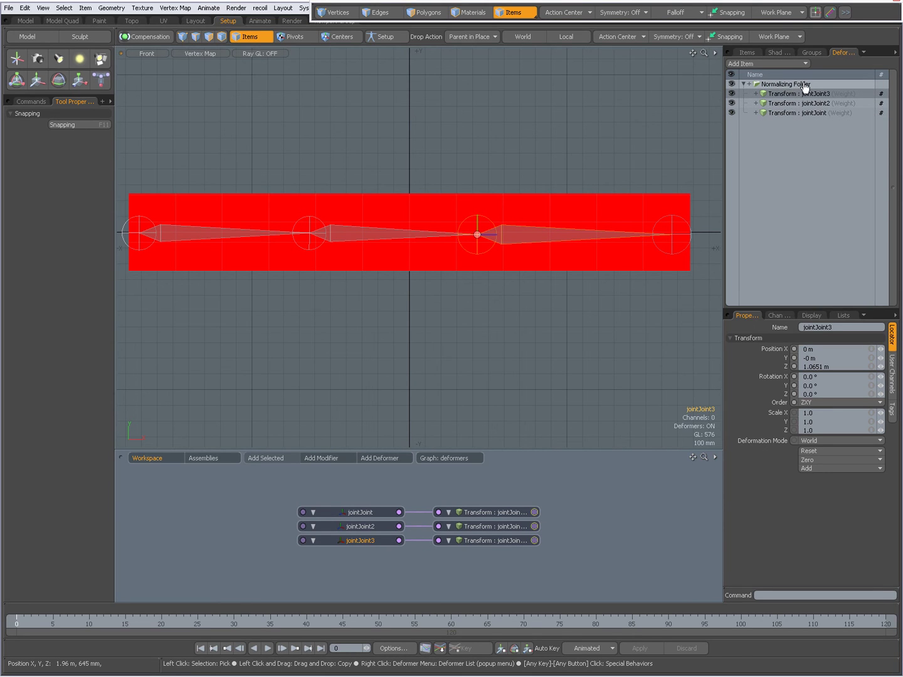
Step: Isolate jointJoint's weights to the vertices at the mesh's left end
left_click(24, 102)
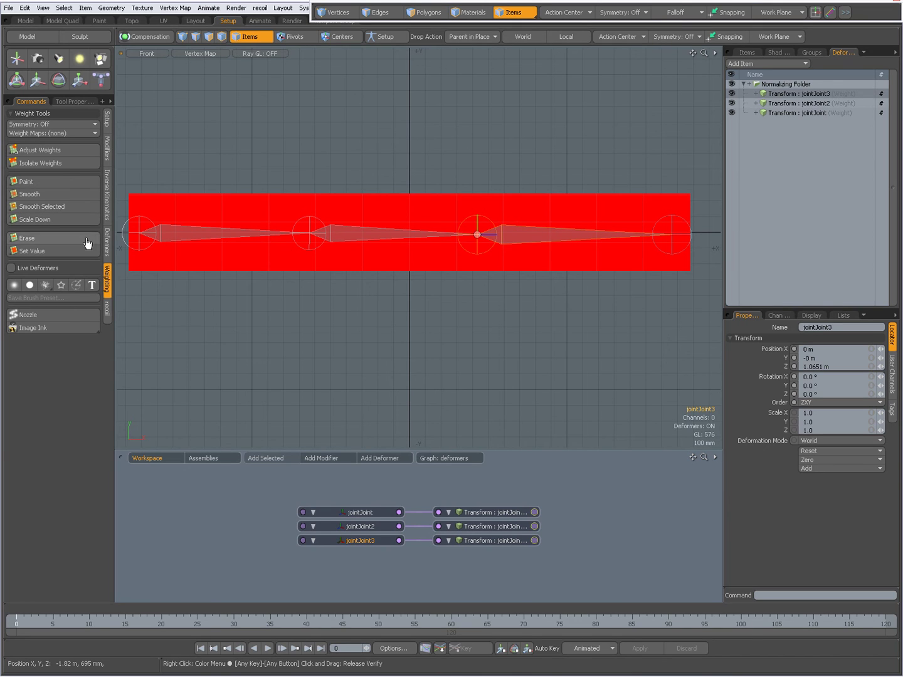
left_click(177, 236)
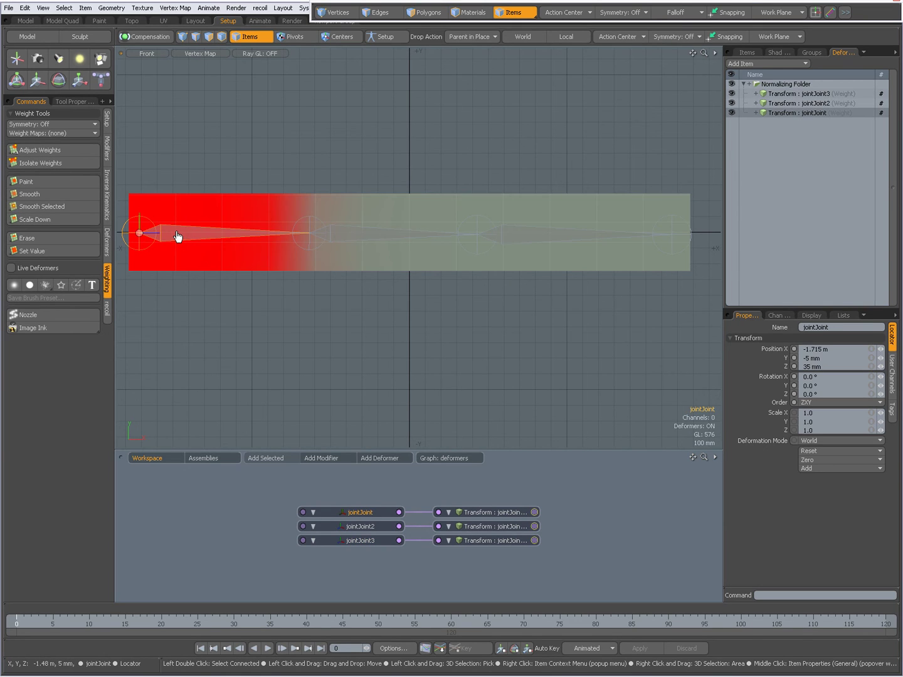
left_click(336, 15)
mouse_move(299, 178)
right_mouse_down()
mouse_move(133, 157)
mouse_move(91, 228)
mouse_move(144, 310)
mouse_move(249, 330)
mouse_move(287, 328)
right_mouse_up()
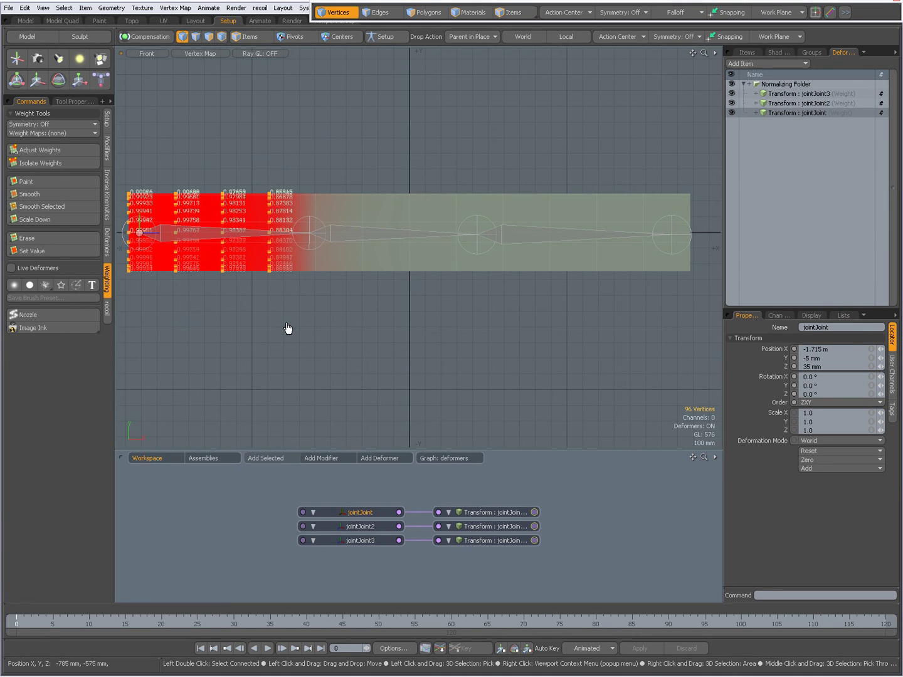
left_click(47, 166)
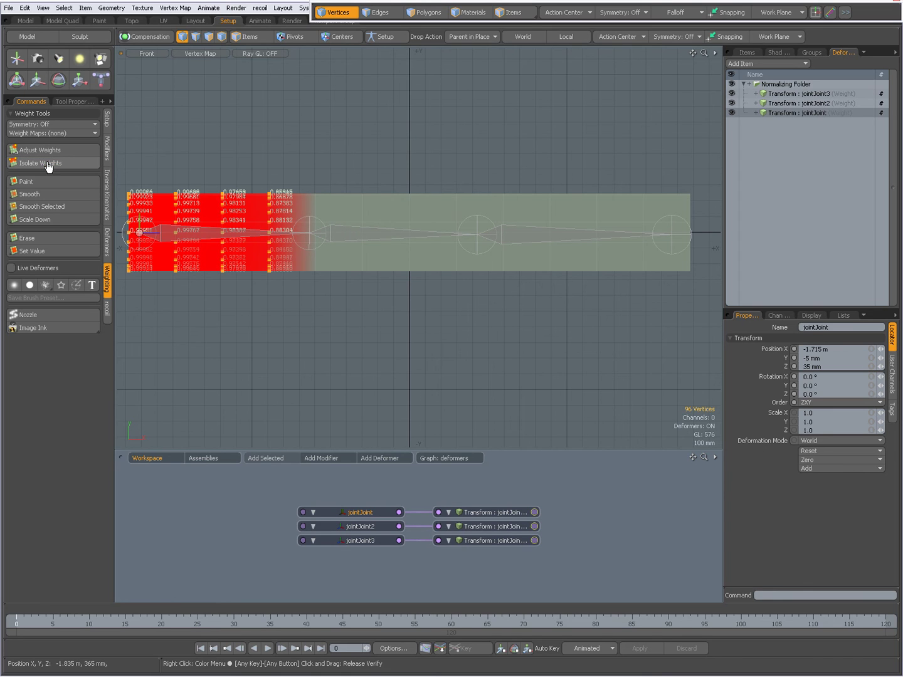
Step: Select jointJoint2 and its four centre vertex columns to show their weight values
left_click(513, 13)
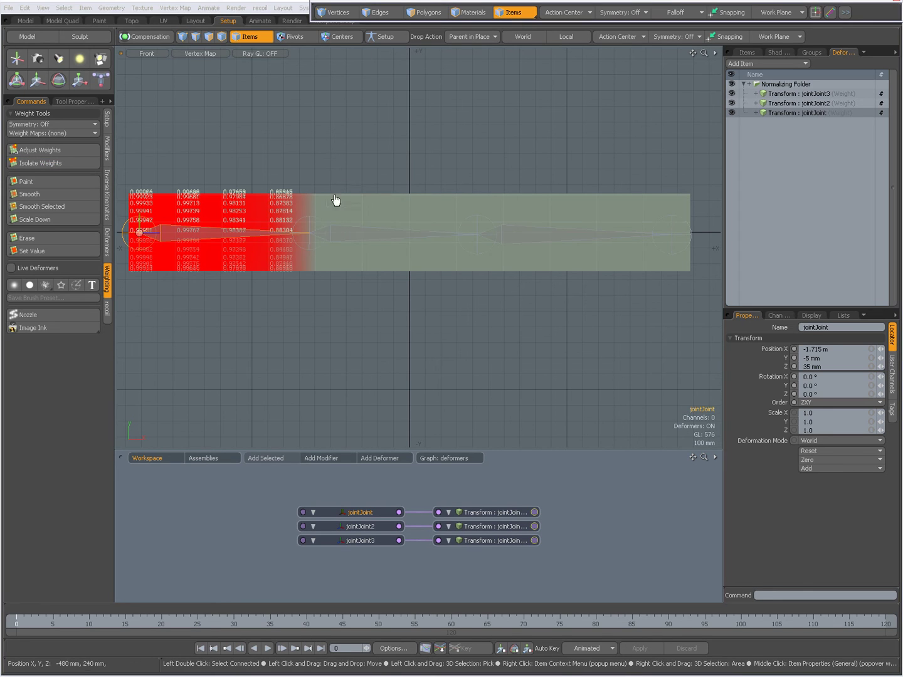
left_click(342, 237)
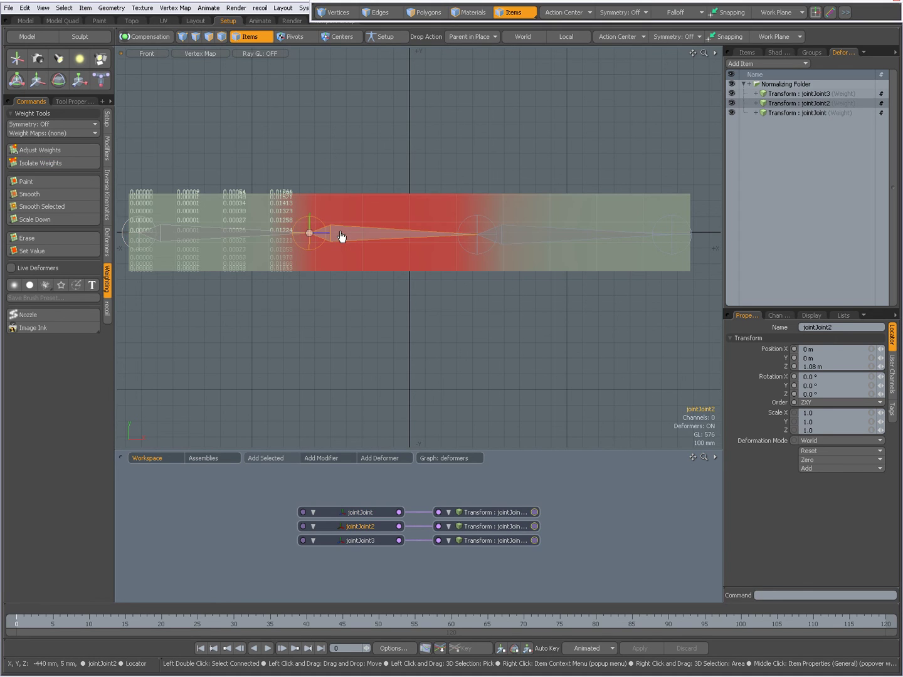
left_click(336, 13)
mouse_move(313, 171)
right_mouse_down()
mouse_move(306, 212)
mouse_move(449, 327)
mouse_move(480, 200)
mouse_move(399, 174)
right_mouse_up()
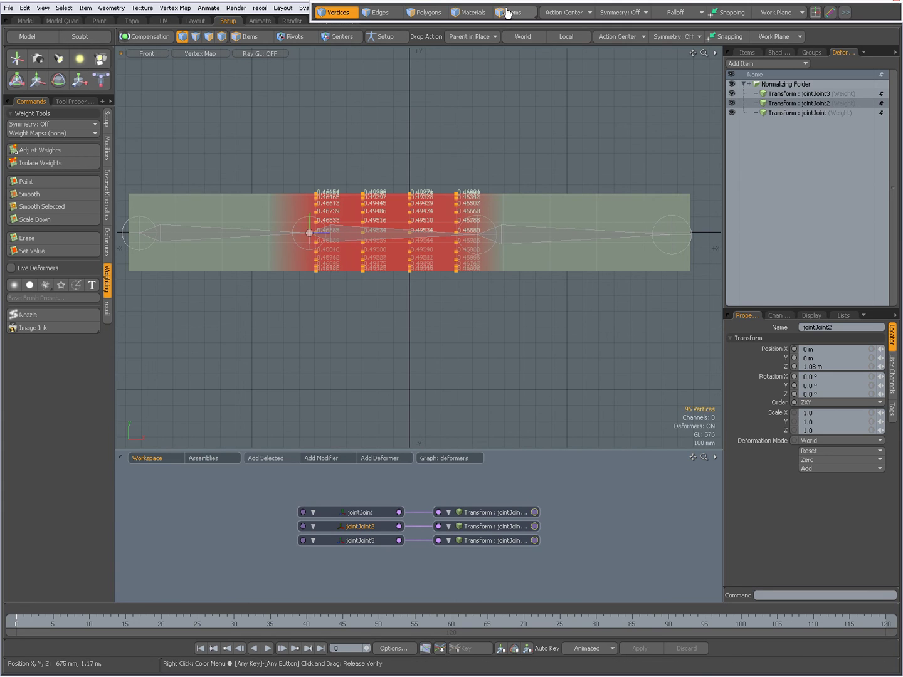
Step: Select every mesh vertex, then show jointJoint's weights of about 0.89–0.99 on the first section
double_click(269, 227)
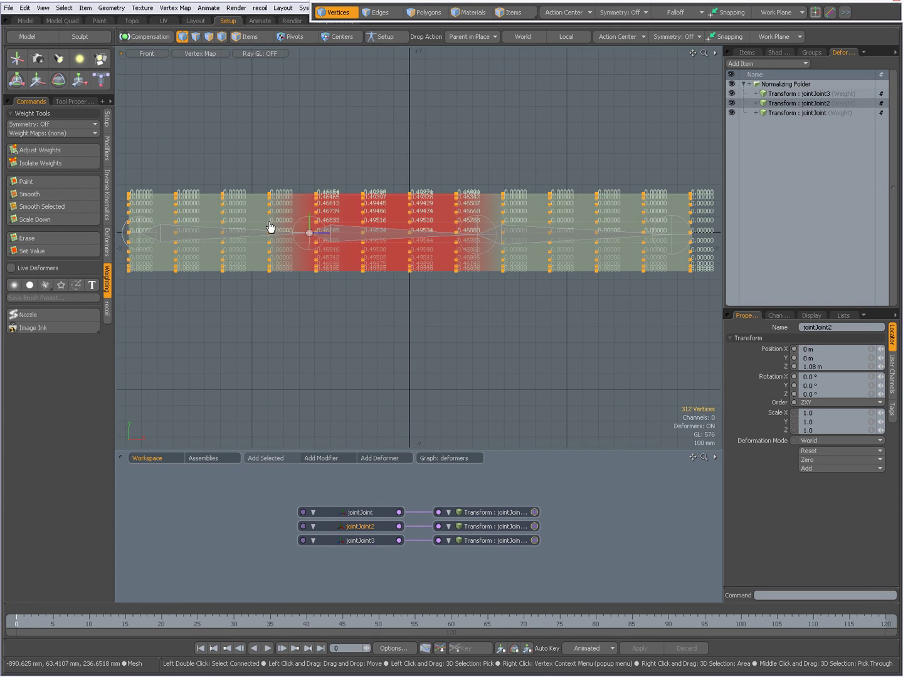
left_click(513, 15)
left_click(181, 239)
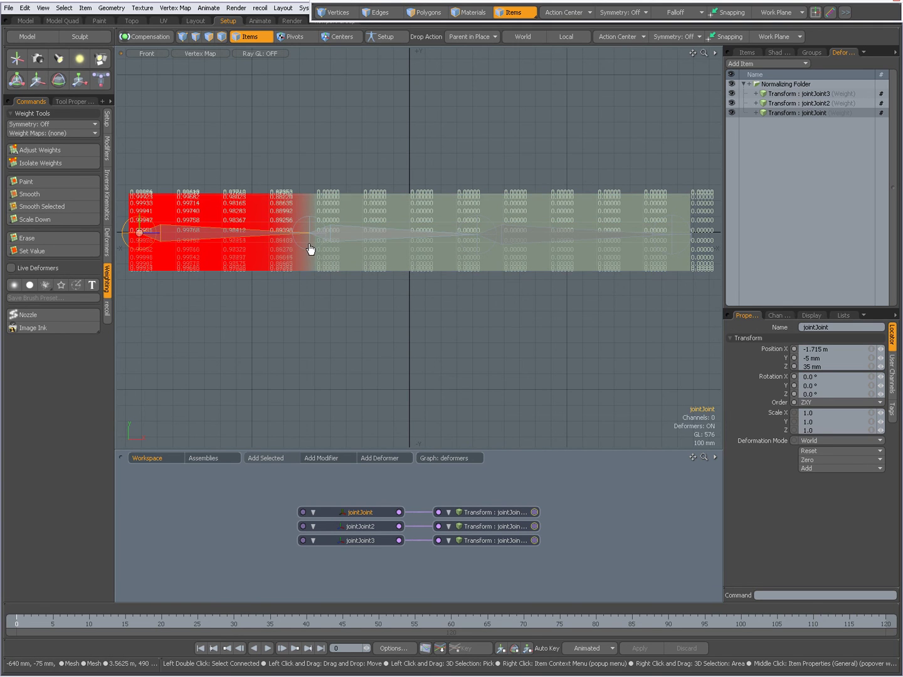
Step: Cycle through jointJoint2, jointJoint3 and jointJoint weight labels, finishing on jointJoint3
left_click(351, 240)
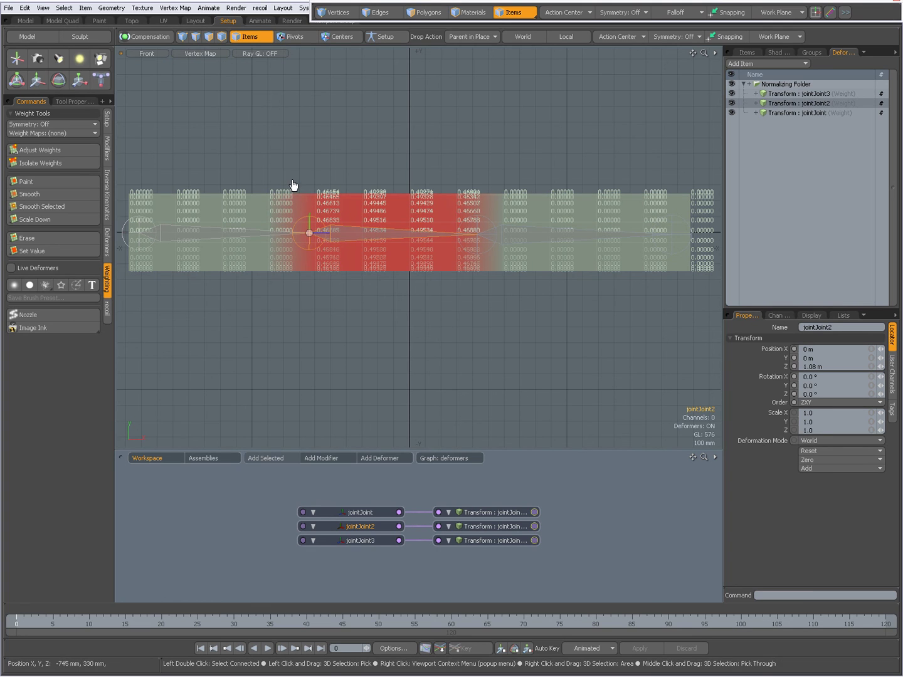
left_click(518, 239)
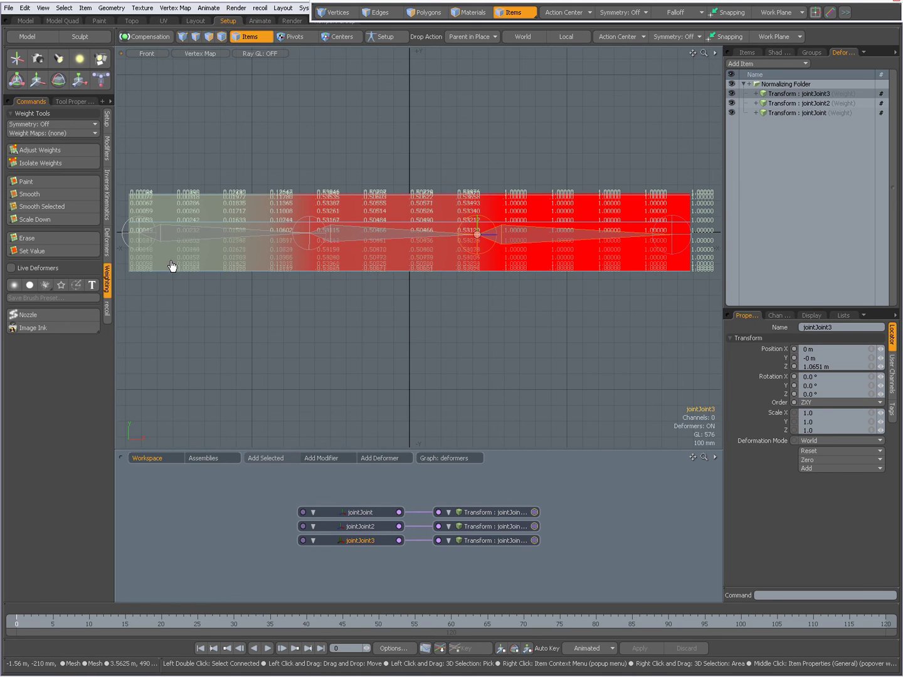
left_click(373, 237)
left_click(204, 234)
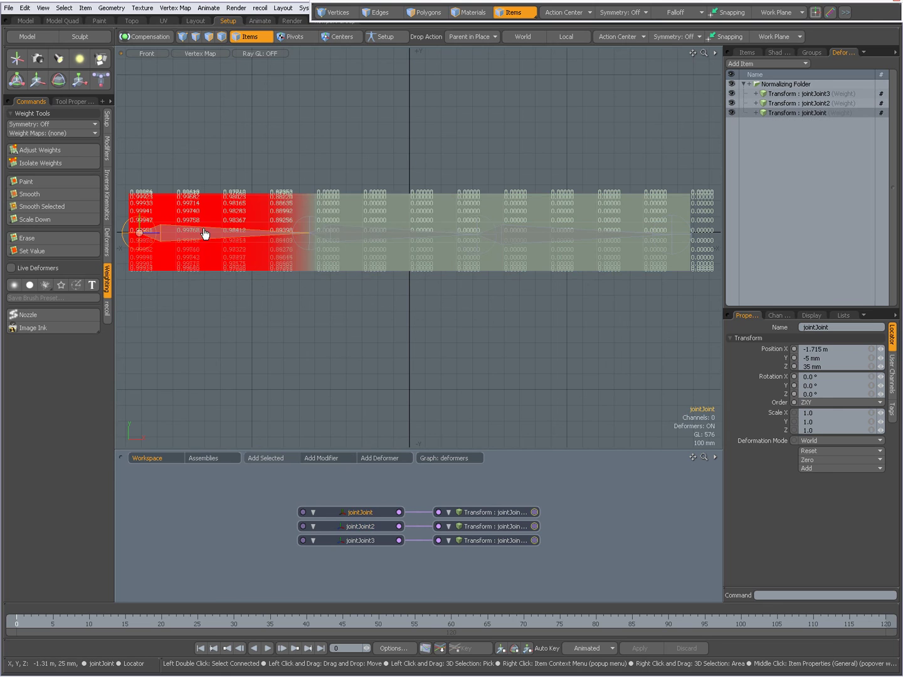
left_click(355, 240)
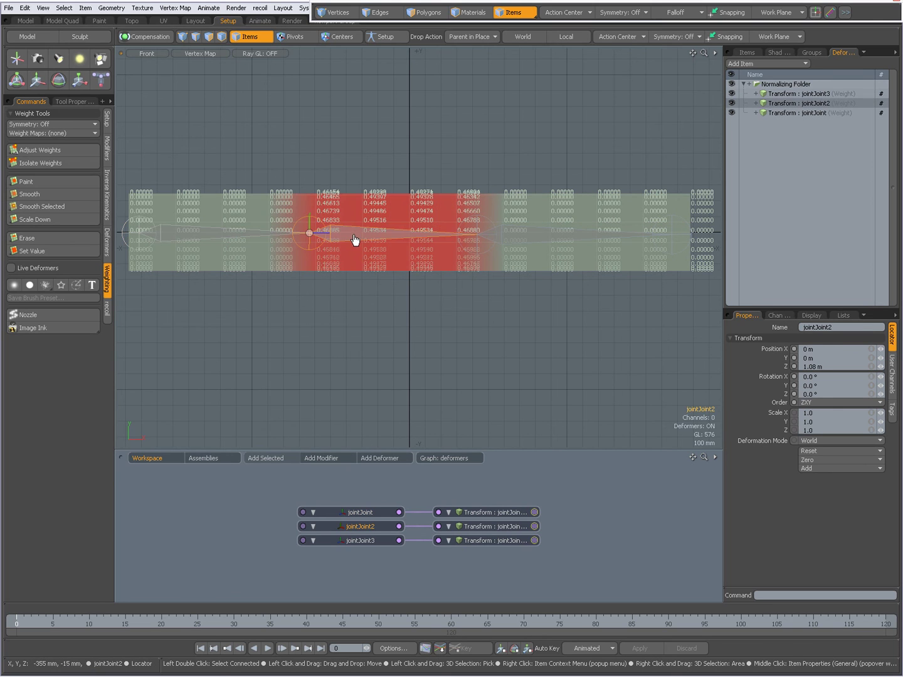
left_click(526, 236)
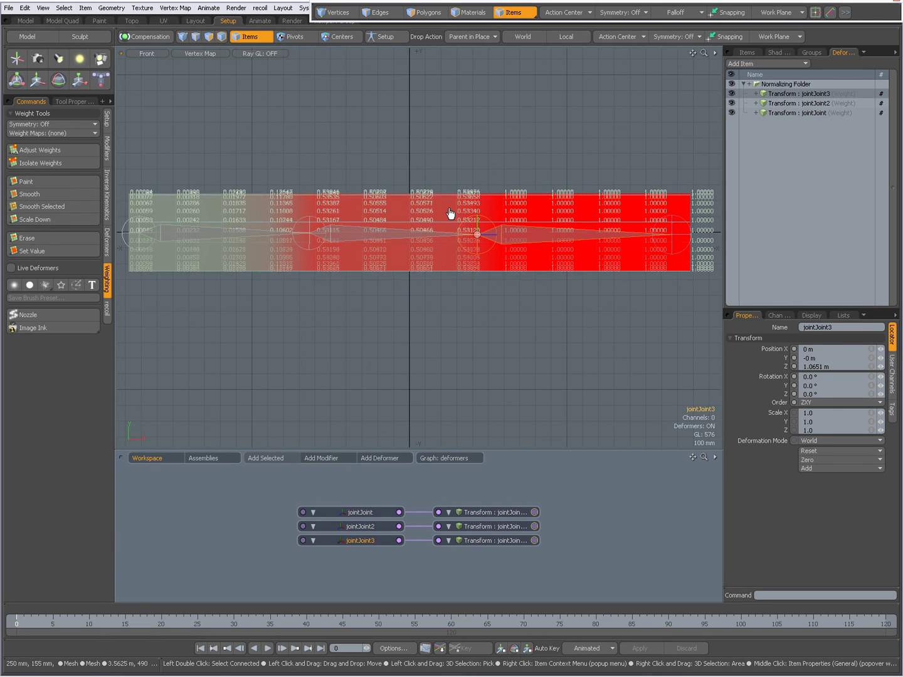